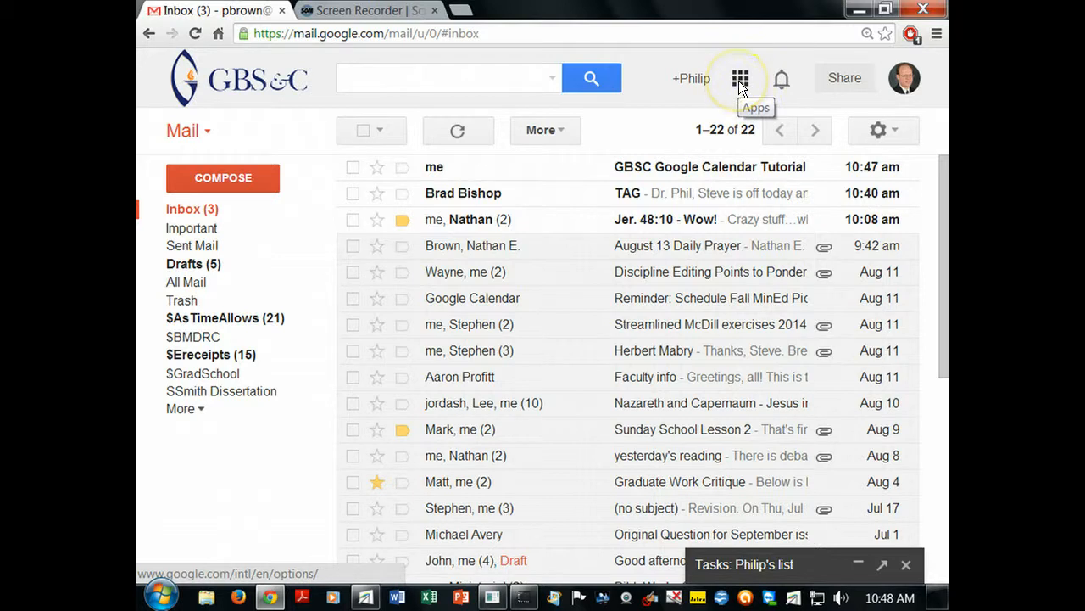
# - Launch Google Drive from Gmail's Google apps menu
pyautogui.click(739, 81)
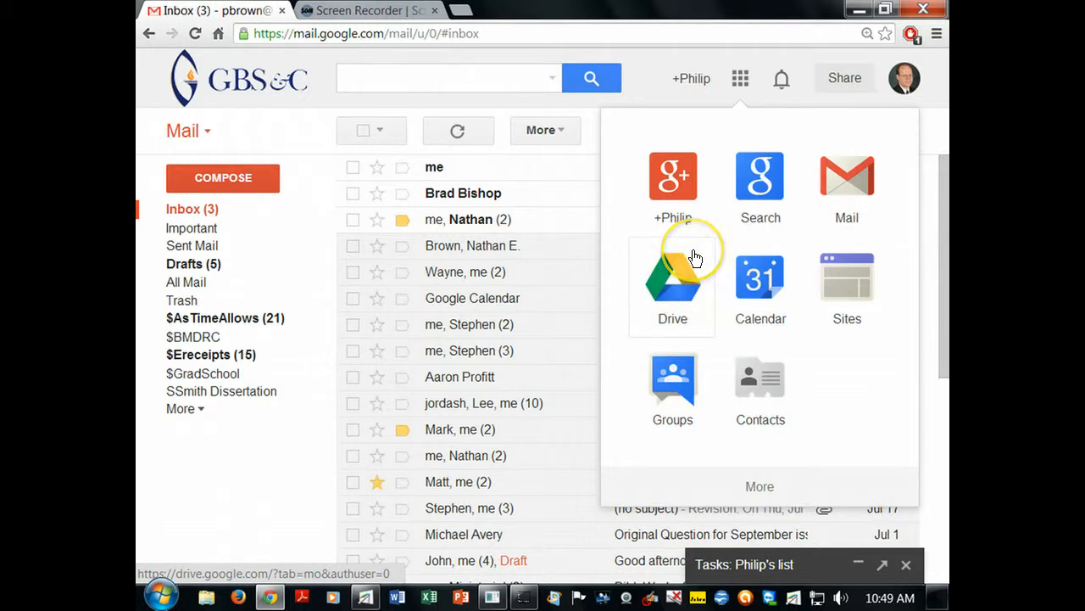
pyautogui.click(682, 289)
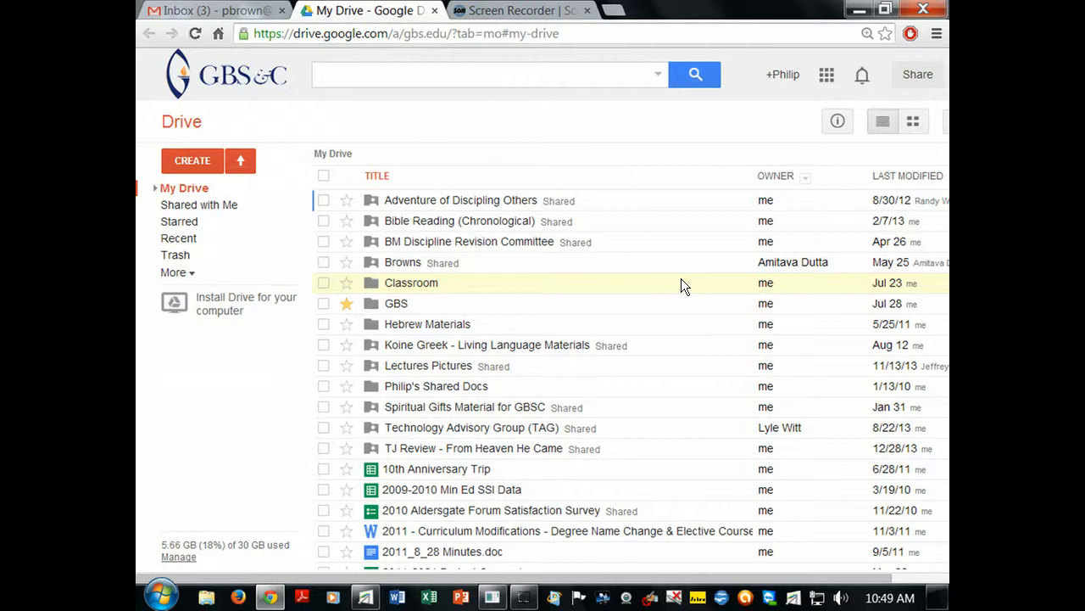
# - Browse the Shared with me, Starred, Recent, Trash and All items views, then return to My Drive
pyautogui.click(203, 213)
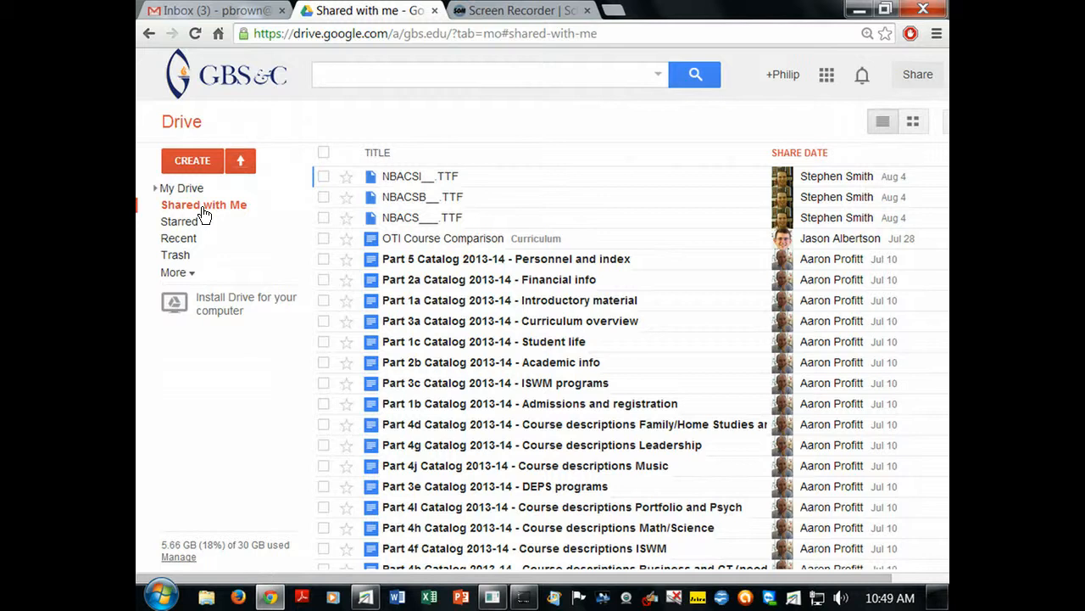
pyautogui.click(181, 222)
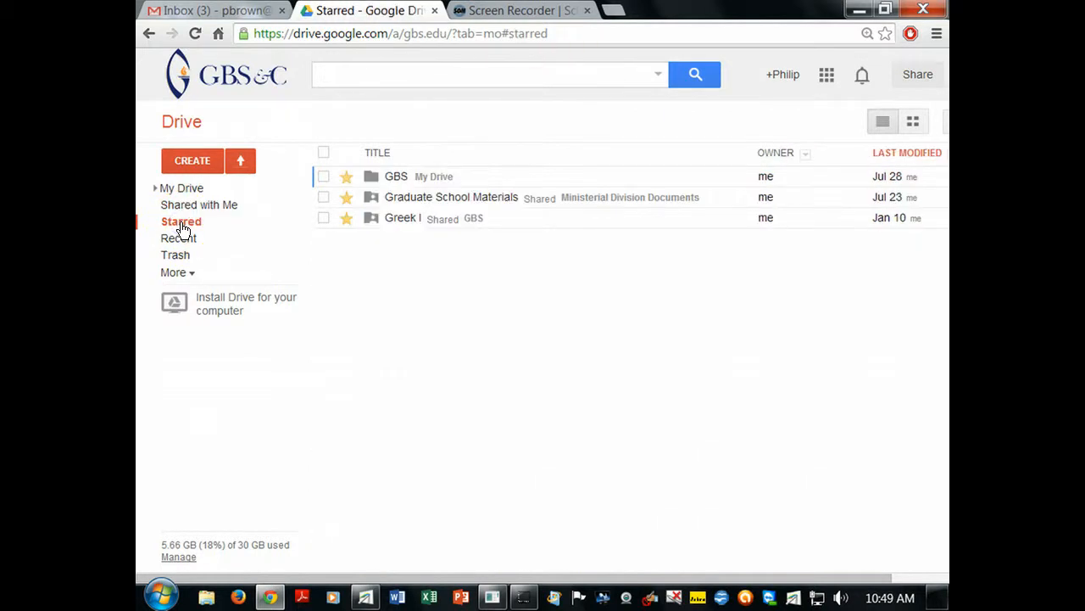
pyautogui.click(184, 240)
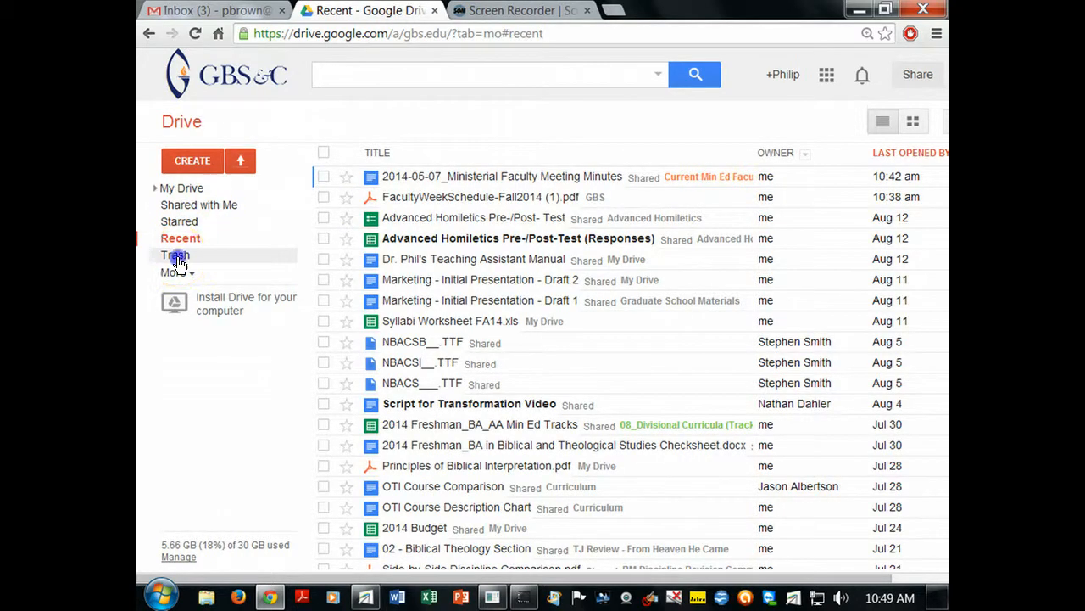
pyautogui.click(178, 259)
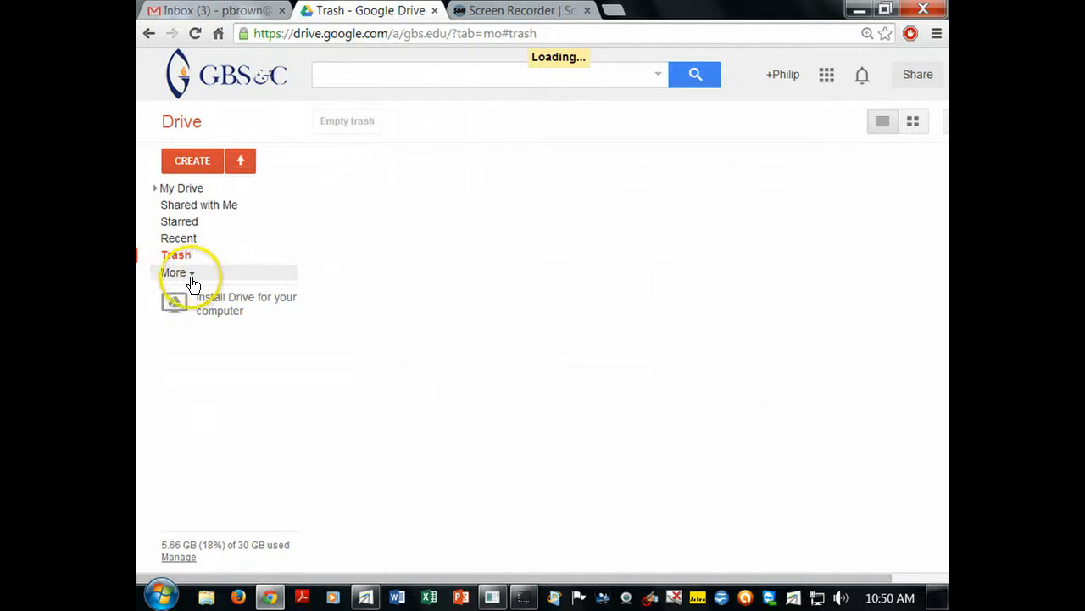
pyautogui.click(194, 278)
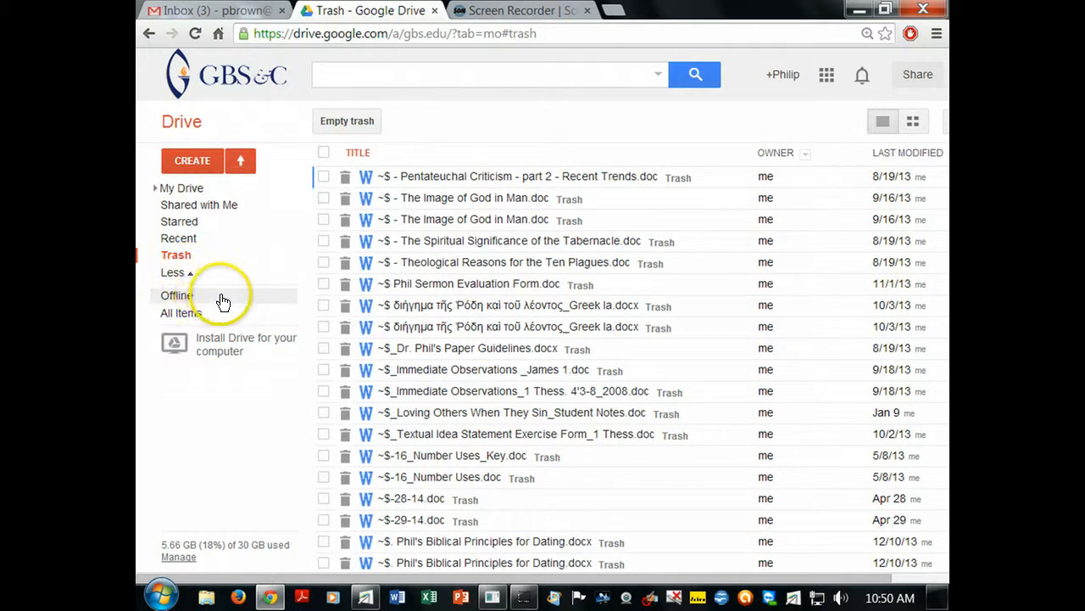
pyautogui.click(183, 318)
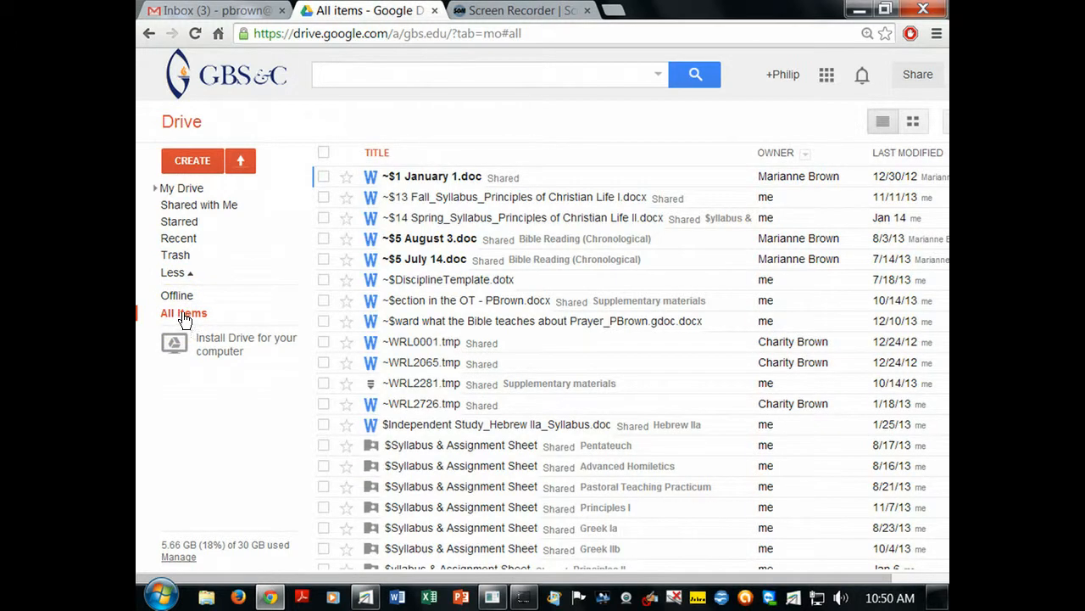
pyautogui.click(189, 189)
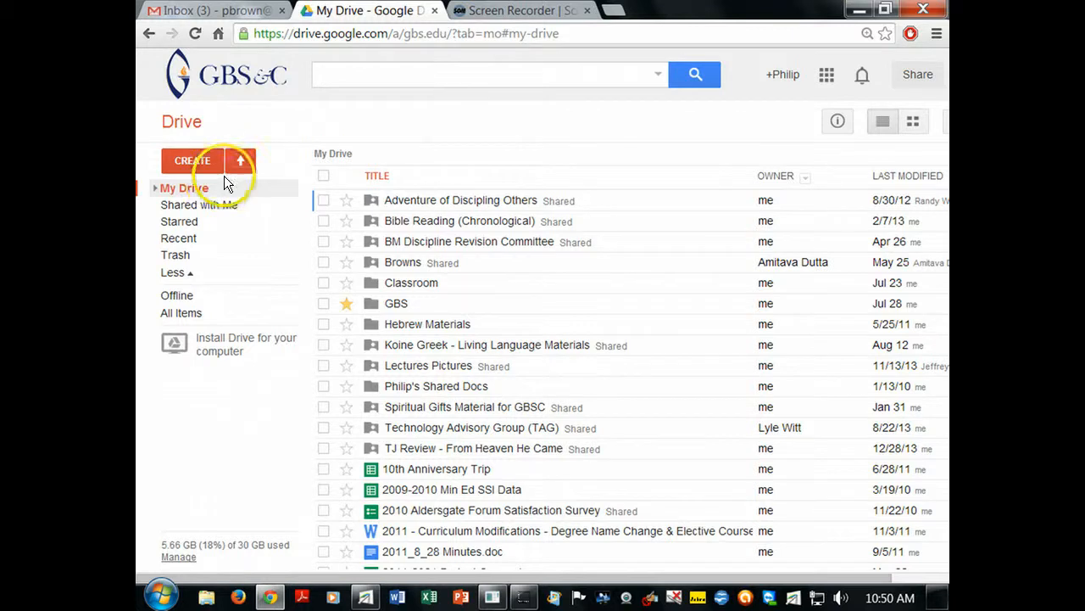
pyautogui.click(201, 161)
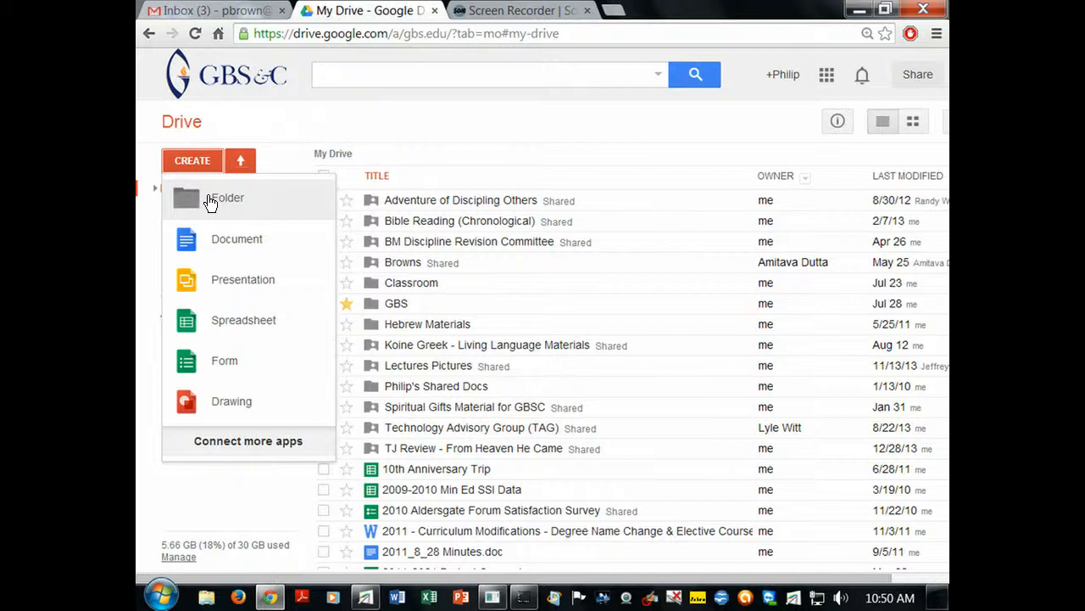
pyautogui.click(210, 200)
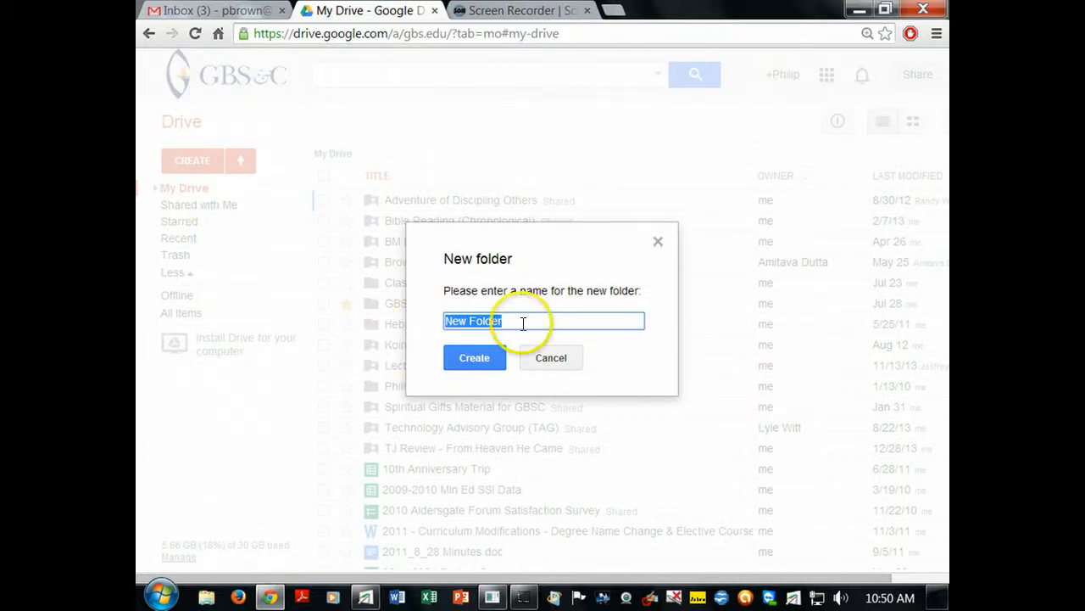
pyautogui.click(549, 358)
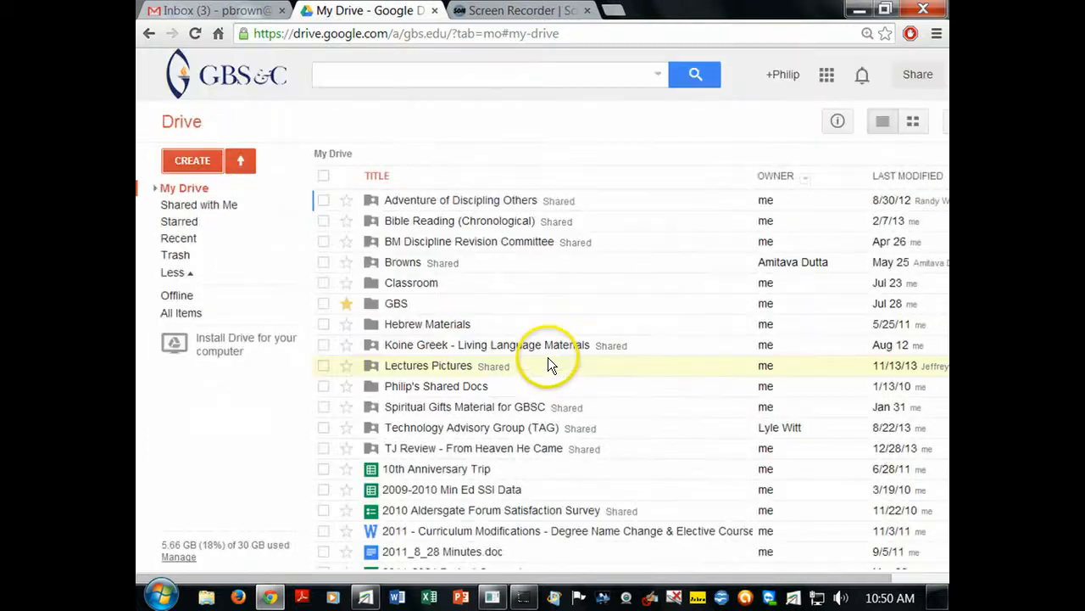
# - Open the GBS folder to see course subfolders like Advanced Homiletics, Greek I and Pentateuch
pyautogui.click(393, 305)
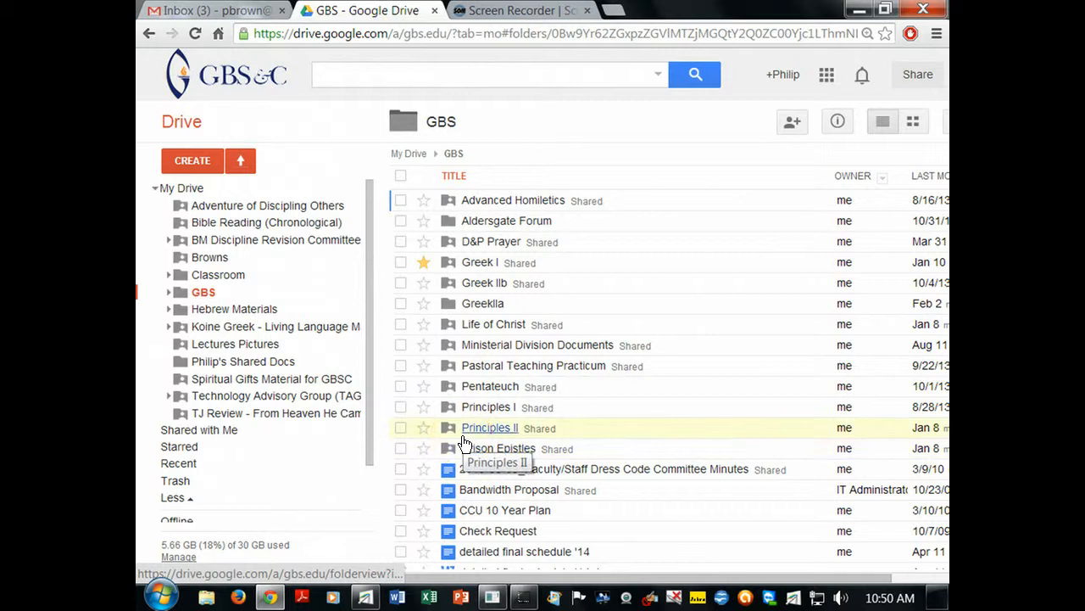
pyautogui.click(491, 204)
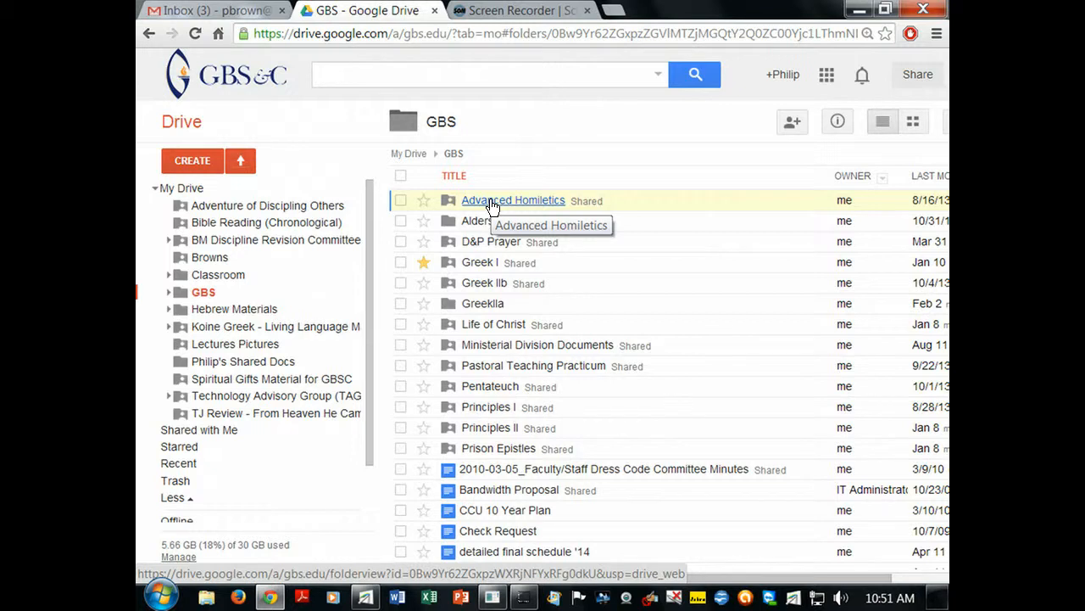
pyautogui.click(466, 206)
# - Bring up the Share settings for the Advanced Homiletics folder from its context menu
pyautogui.rightClick(470, 207)
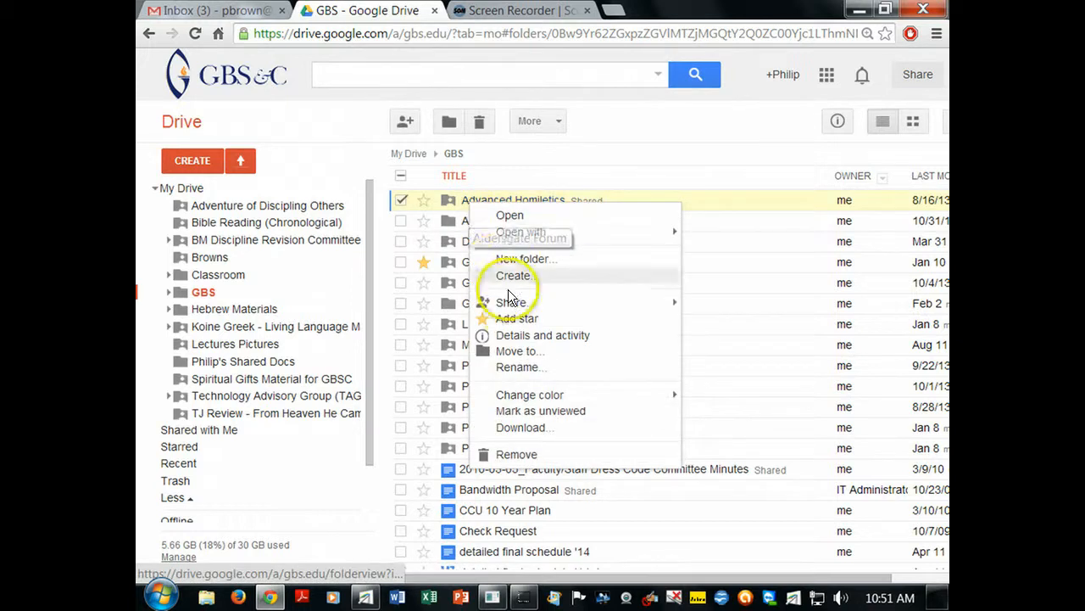
pyautogui.moveTo(500, 305)
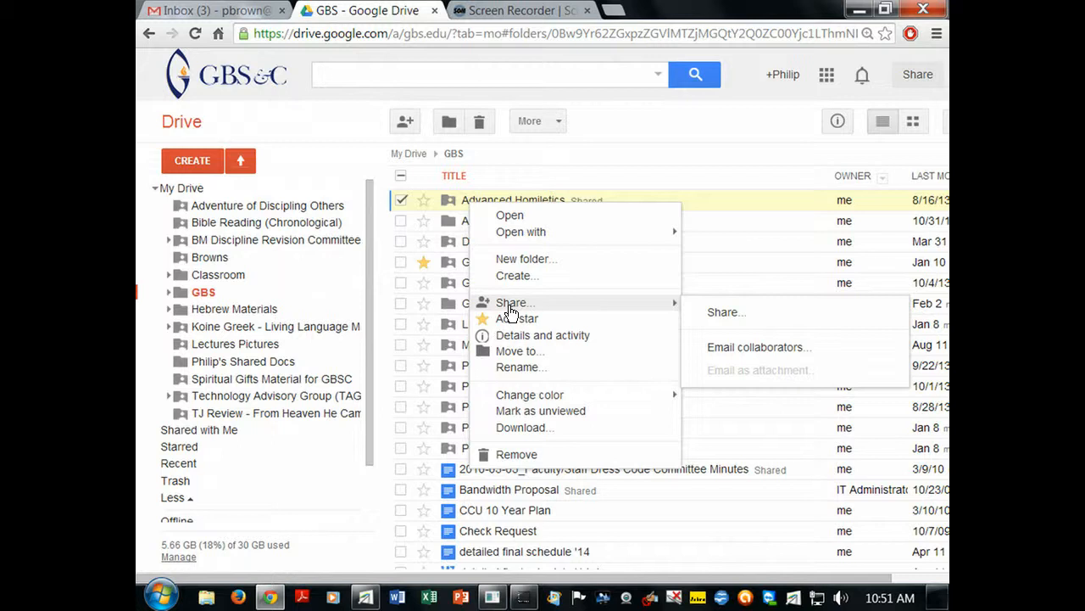
pyautogui.click(748, 312)
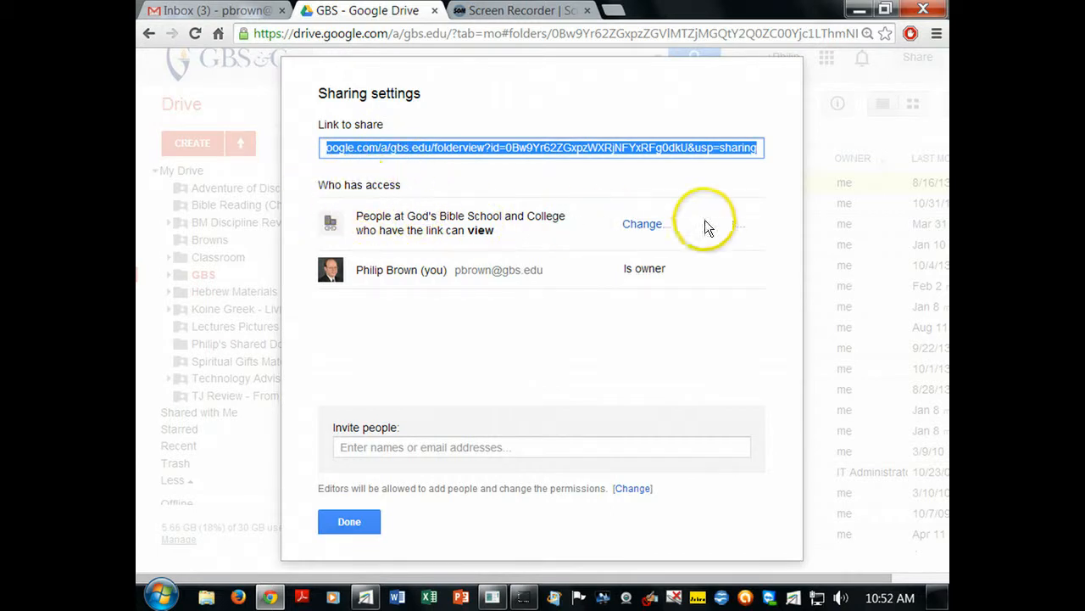
# - Restrict Advanced Homiletics link sharing to Specific people, then reopen the link visibility options
pyautogui.click(642, 225)
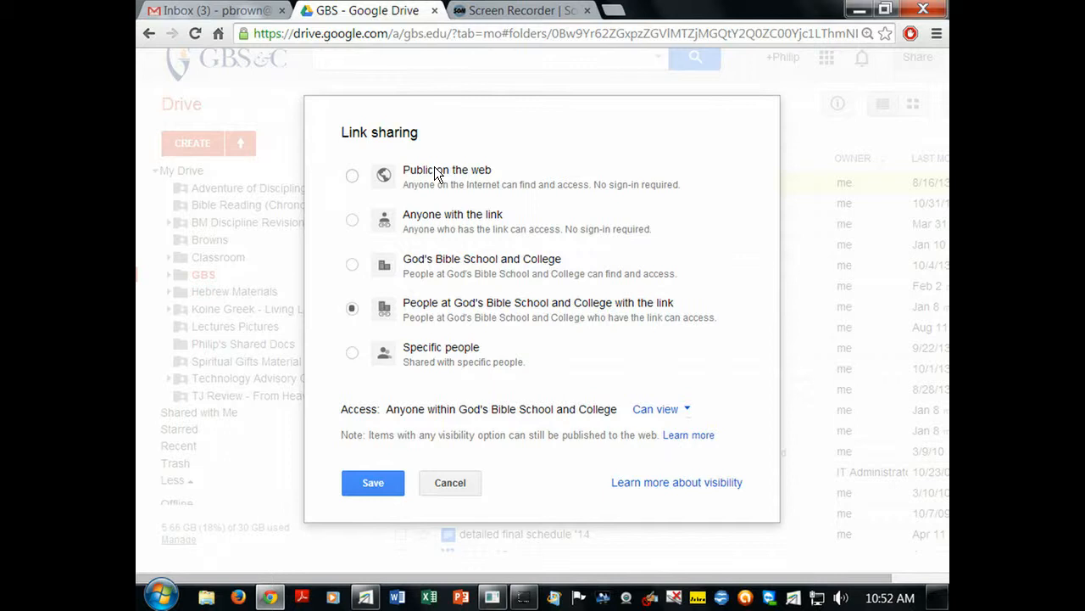
pyautogui.click(448, 483)
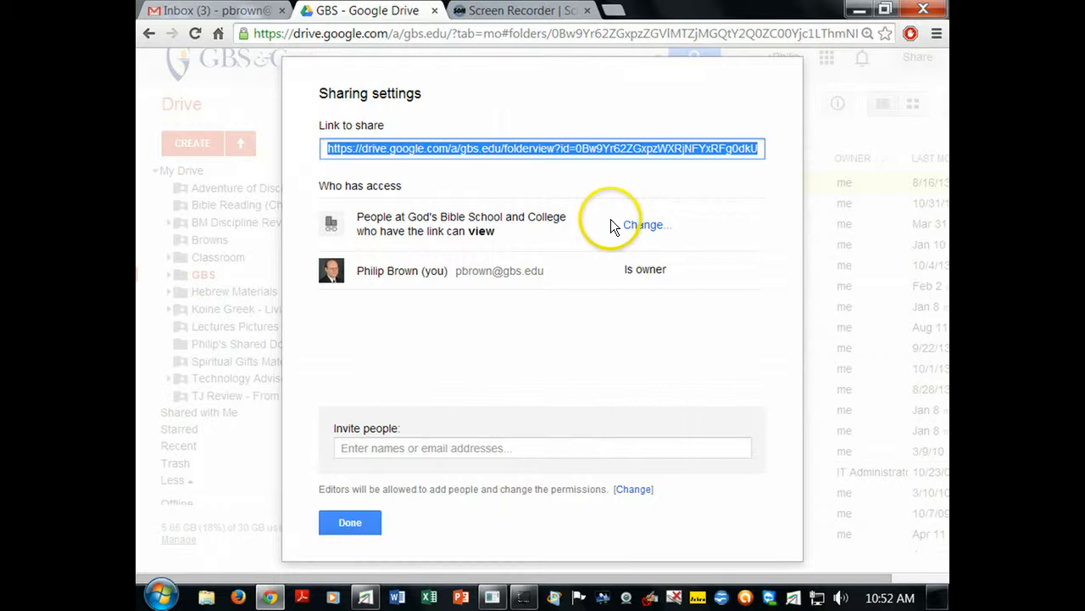
pyautogui.click(632, 225)
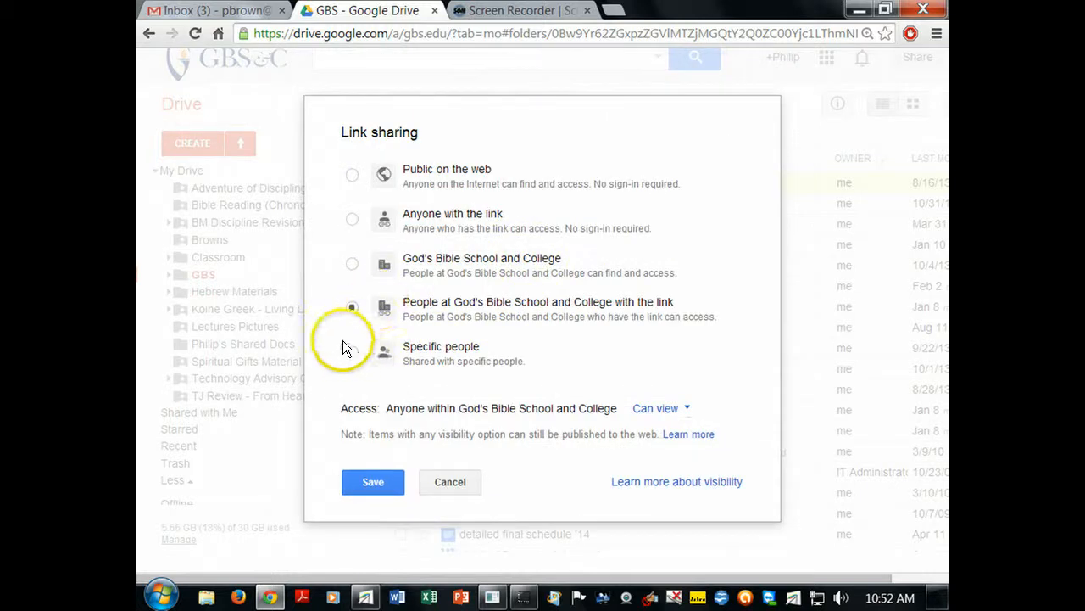
pyautogui.click(352, 352)
pyautogui.click(386, 449)
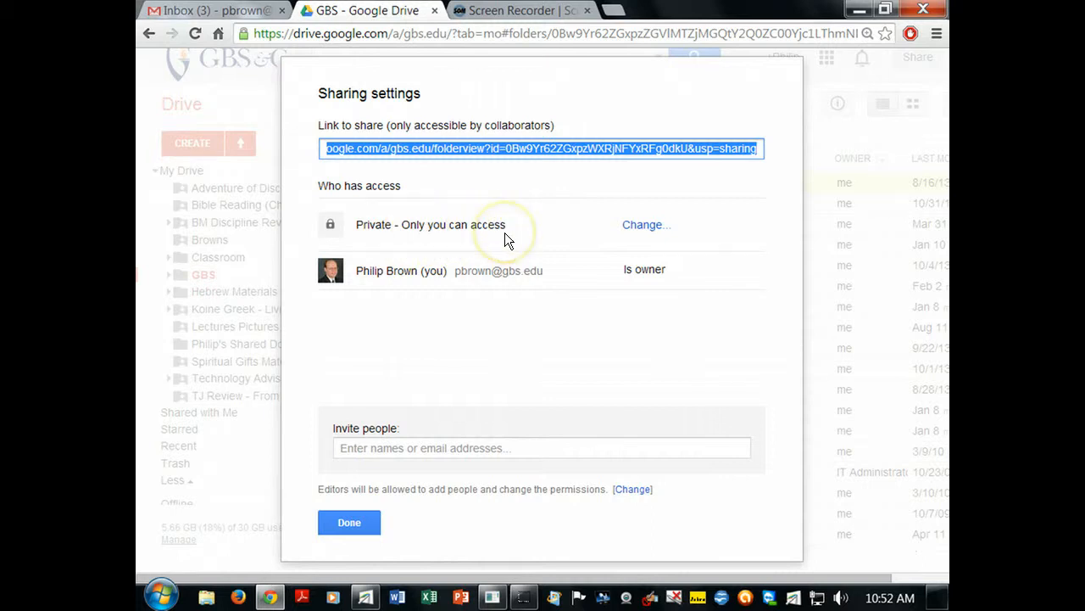
pyautogui.click(649, 226)
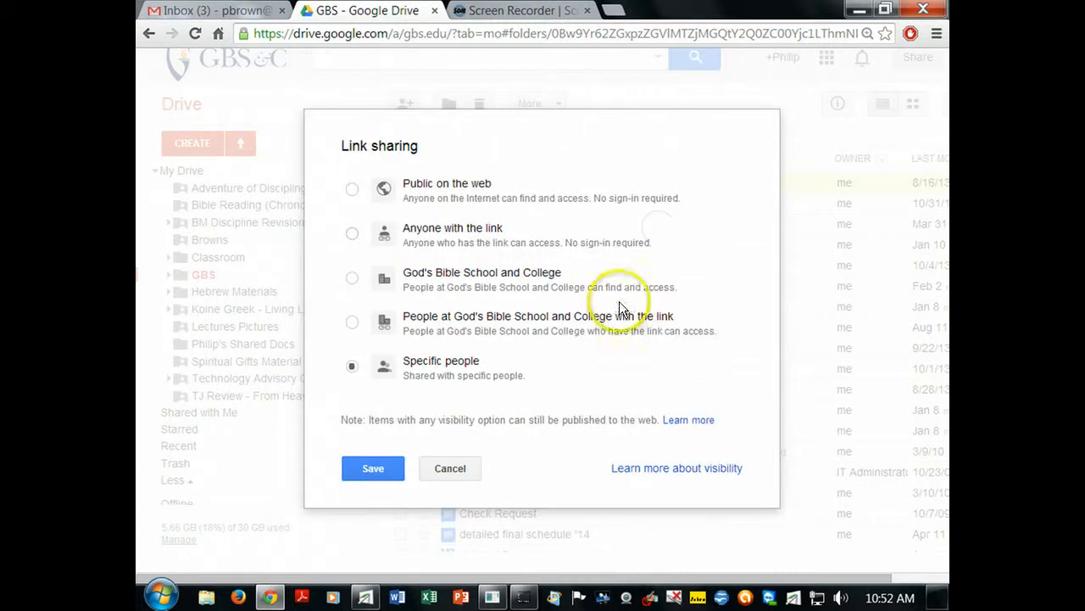
# - Make Advanced Homiletics viewable by God's Bible School and College members with the link, then enter the folder
pyautogui.click(352, 322)
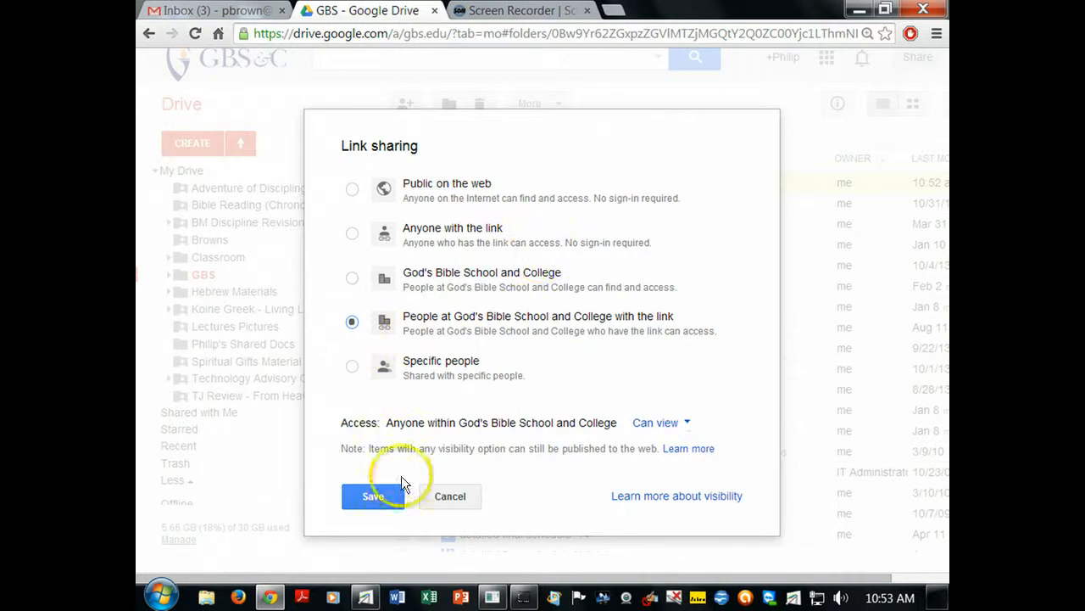
pyautogui.click(376, 496)
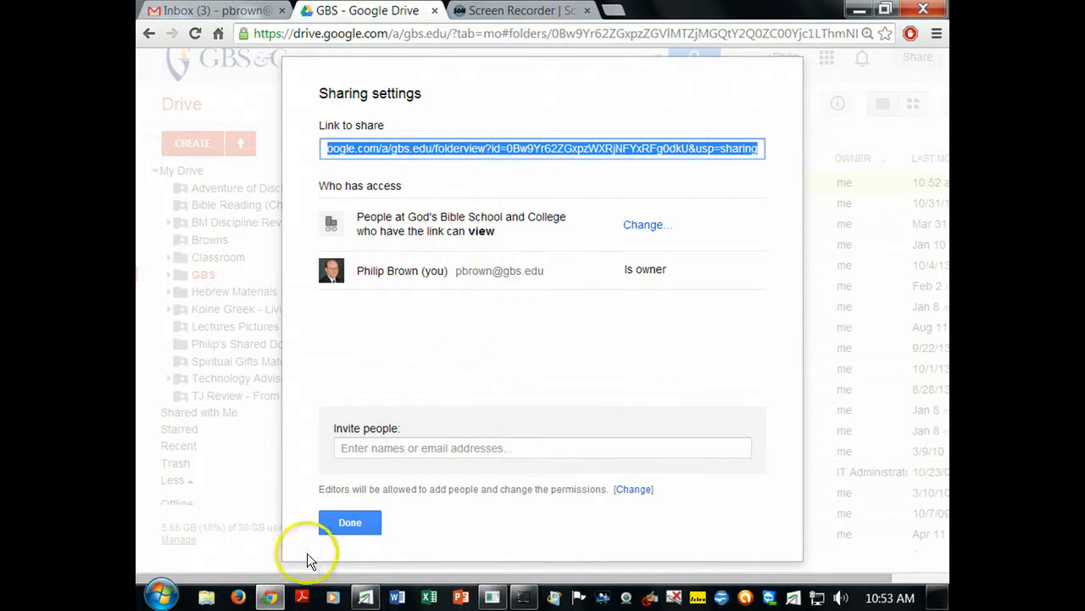
pyautogui.click(350, 523)
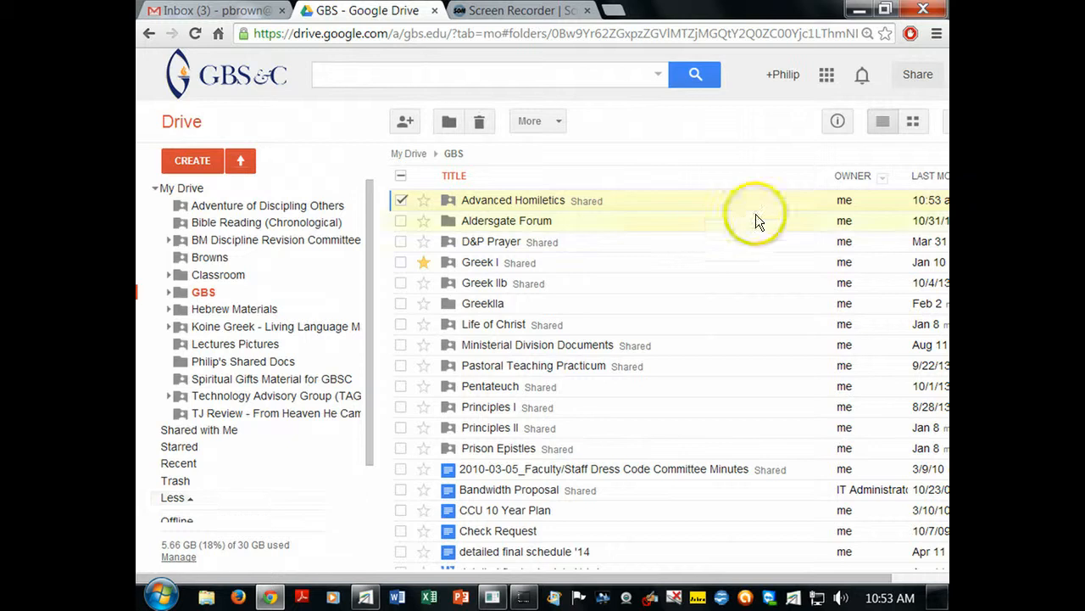
pyautogui.click(543, 206)
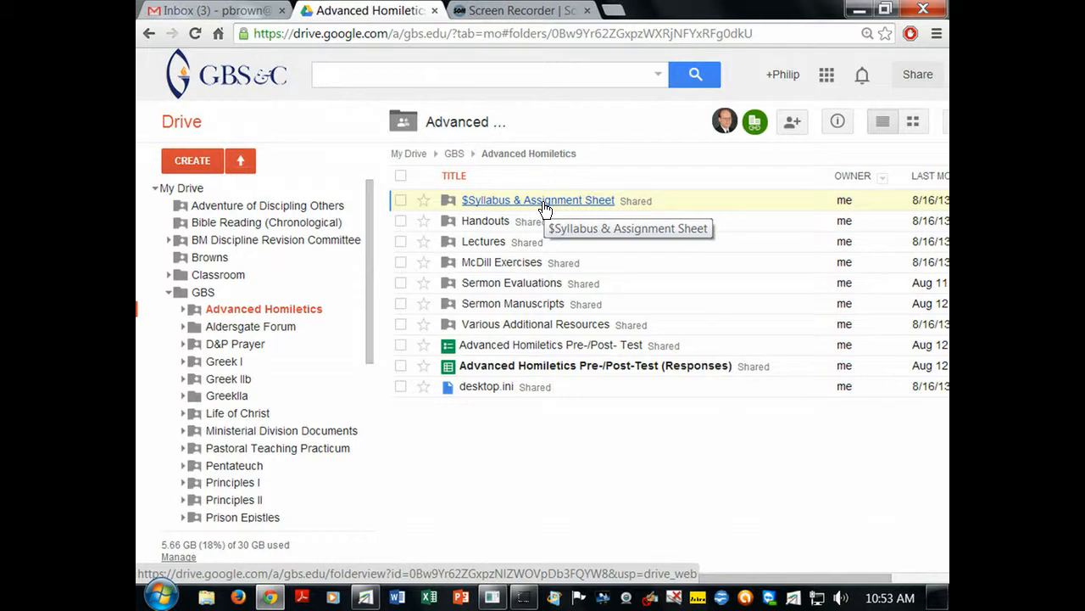
# - Open the $Syllabus & Assignment Sheet folder, step back to Advanced Homiletics, and reopen it
pyautogui.click(543, 208)
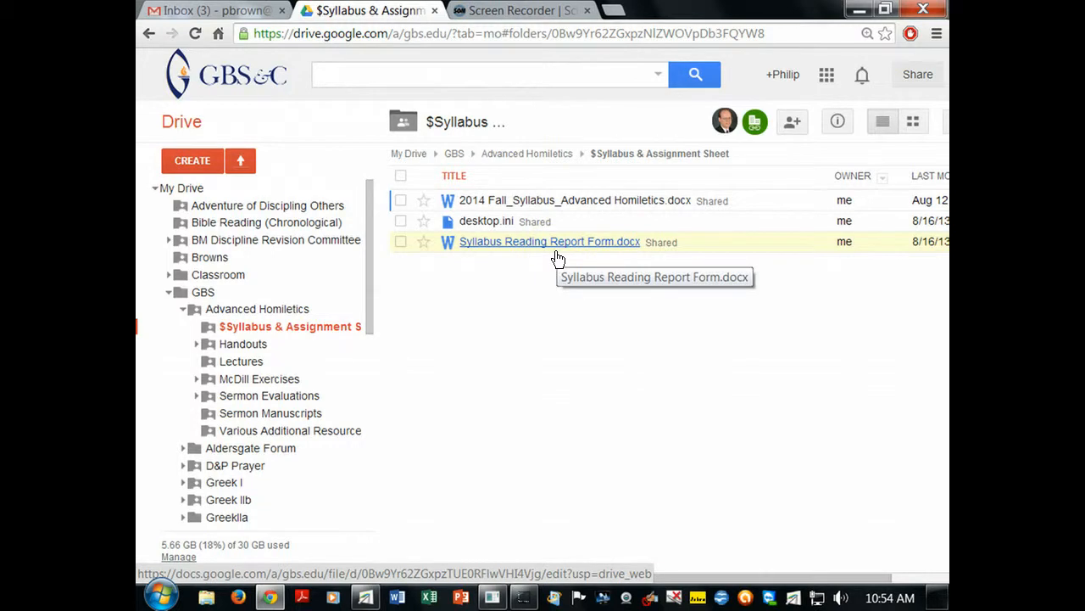
pyautogui.click(557, 154)
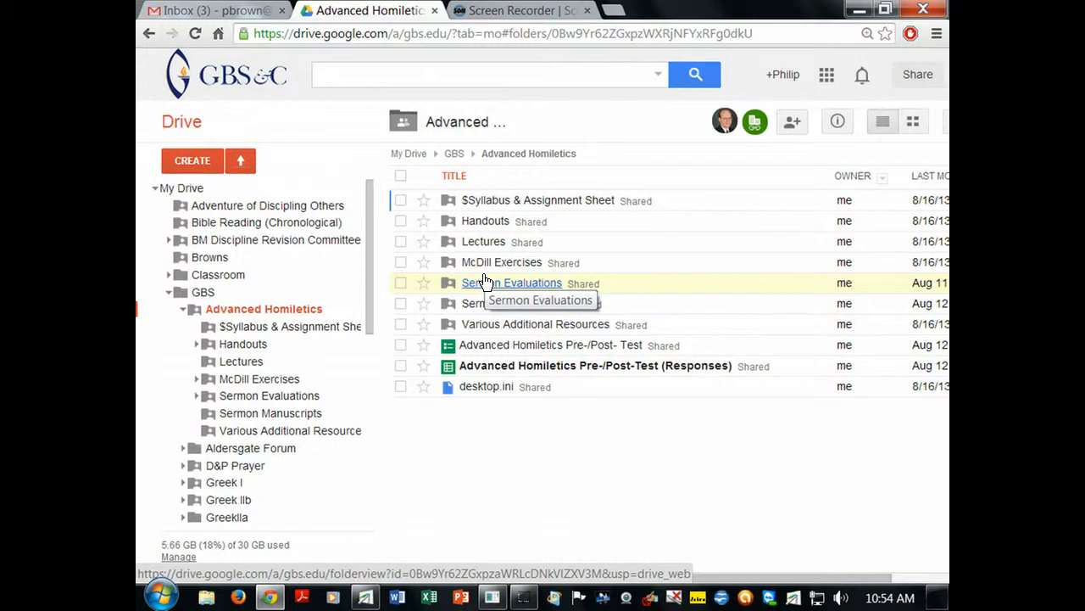
pyautogui.click(524, 201)
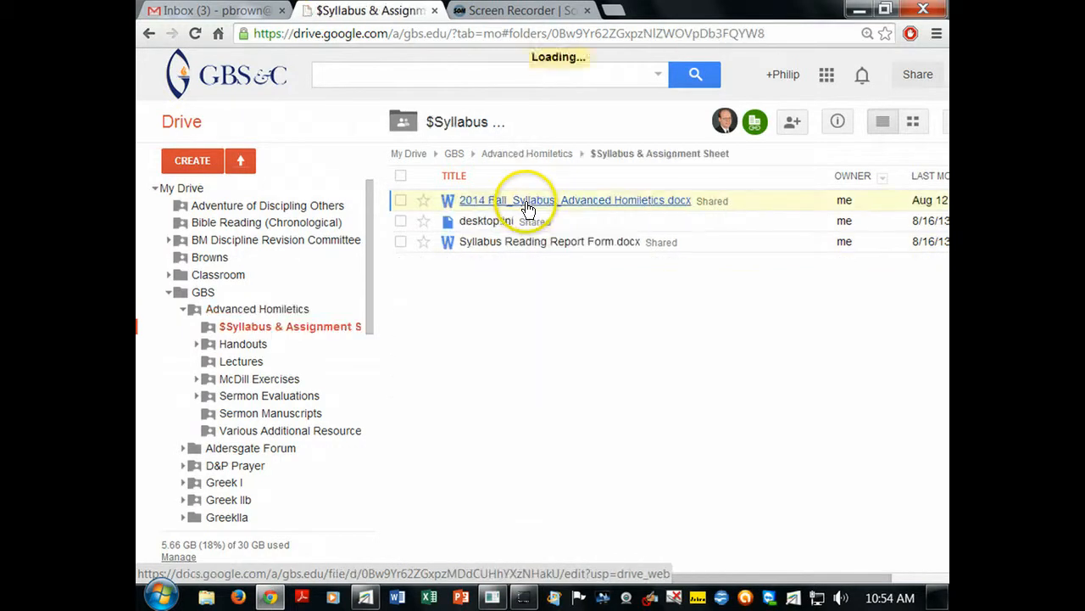
# - Preview Syllabus Reading Report Form.docx, dismiss the connected apps notice, and download the file
pyautogui.click(512, 244)
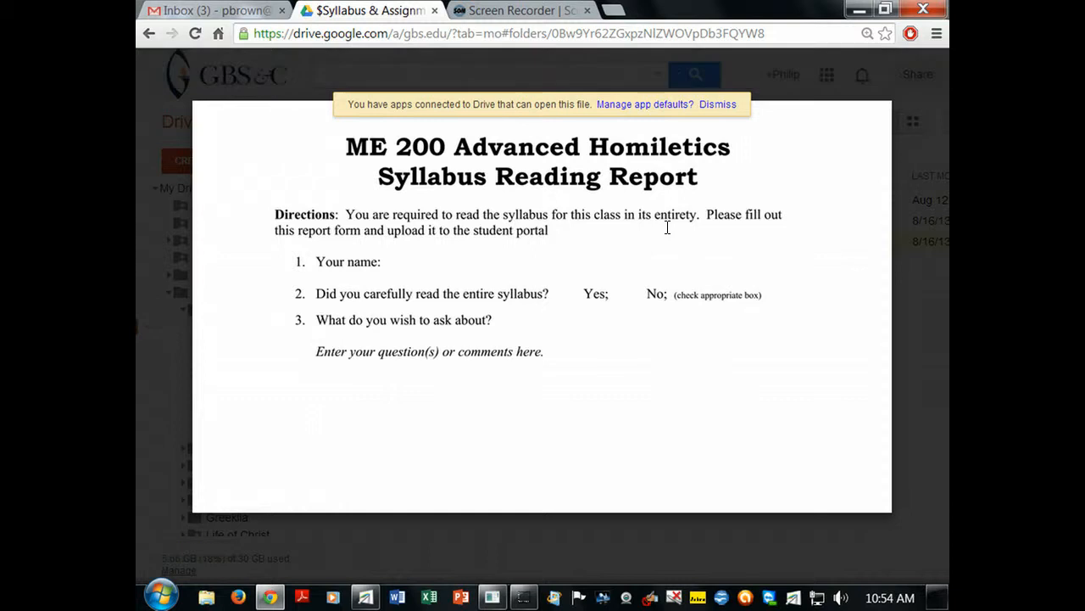
pyautogui.click(720, 105)
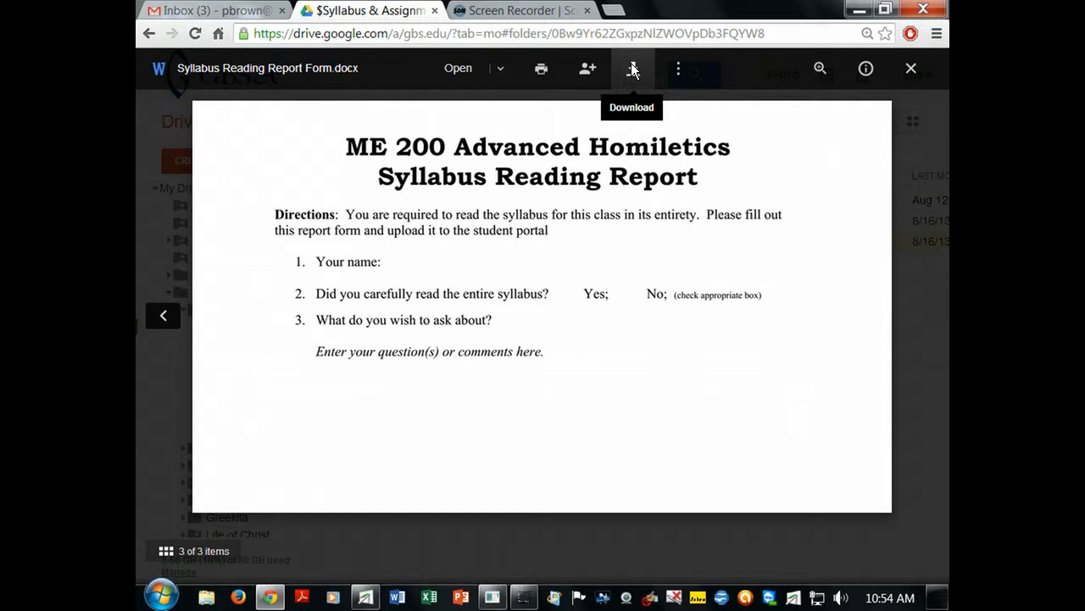
pyautogui.click(631, 71)
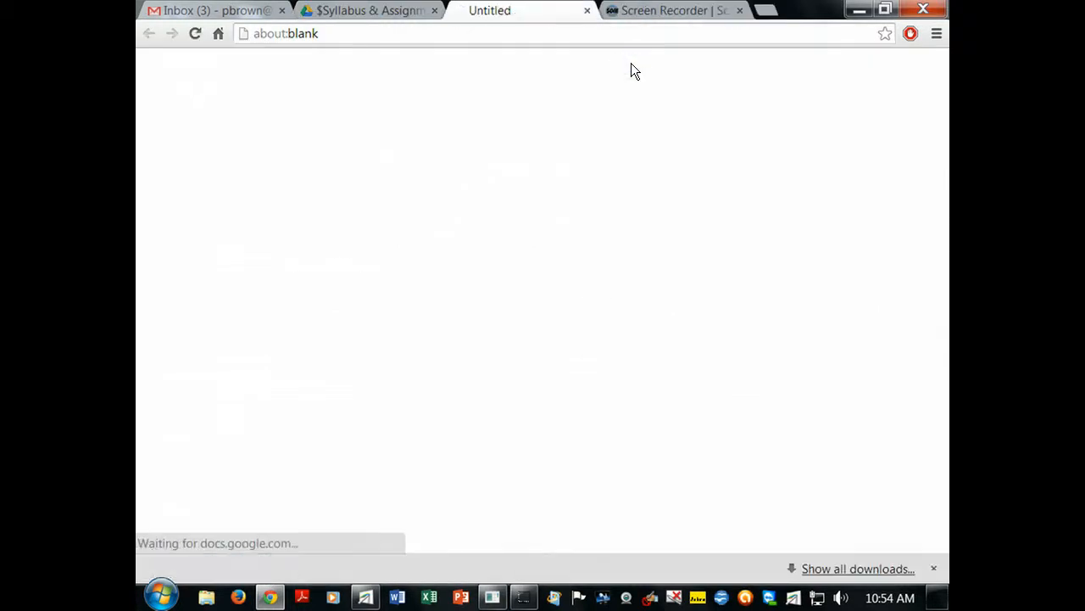
# - Open the downloaded Syllabus Reading Report Form in Word and enable editing
pyautogui.click(194, 563)
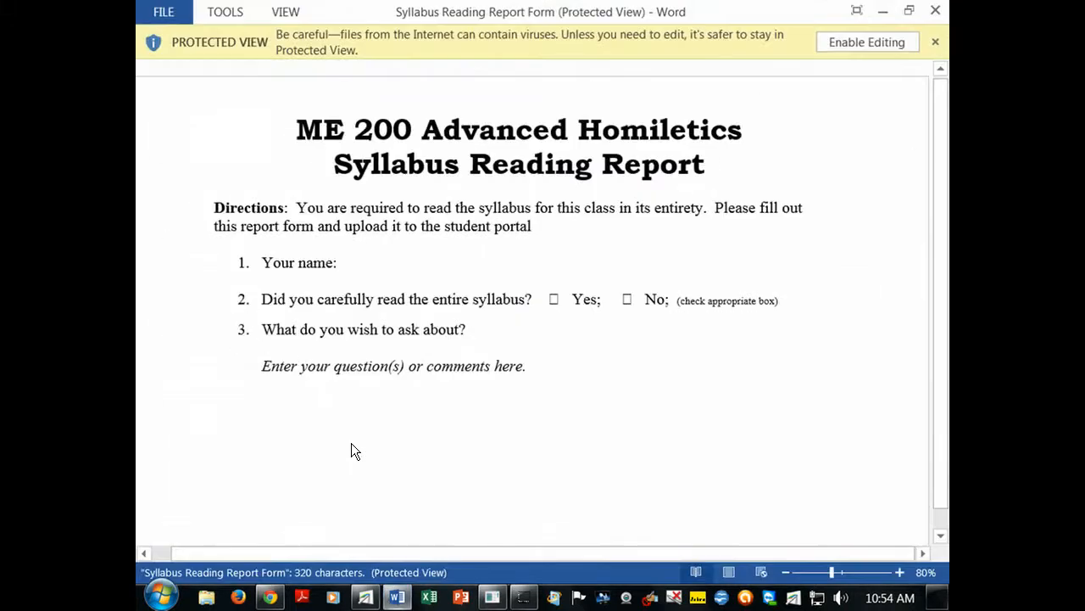
pyautogui.click(834, 42)
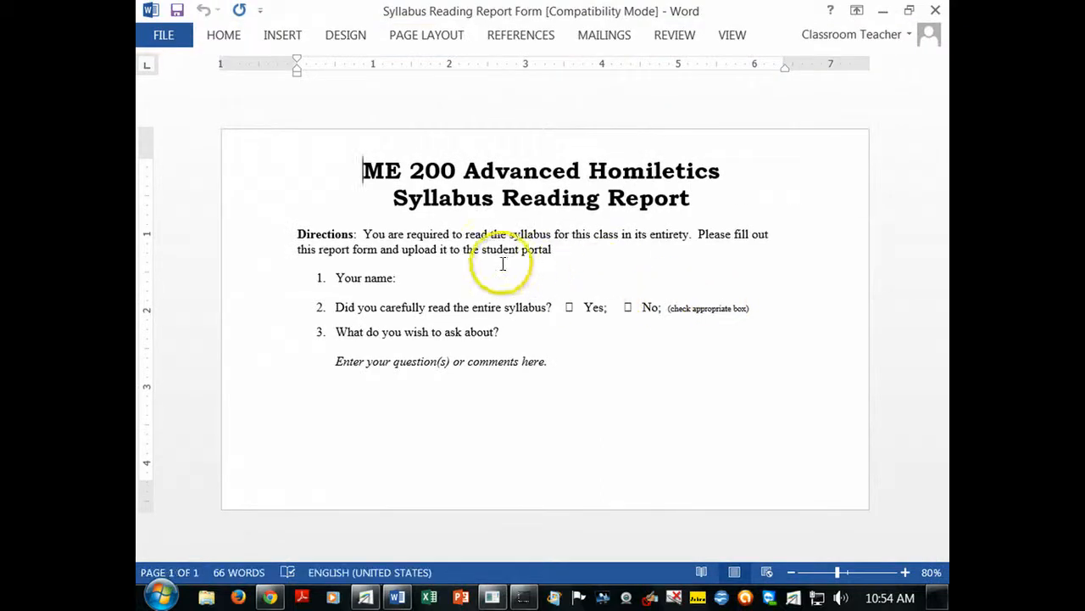
# - Enter the student's name after 'Your name:' and mark the Yes checkbox with an X
pyautogui.click(418, 282)
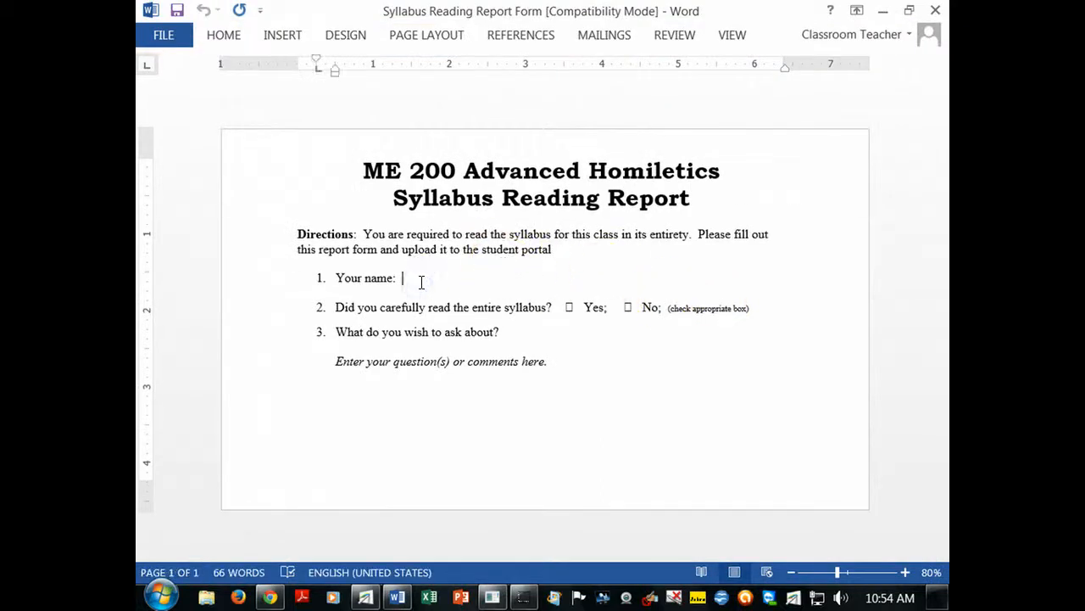
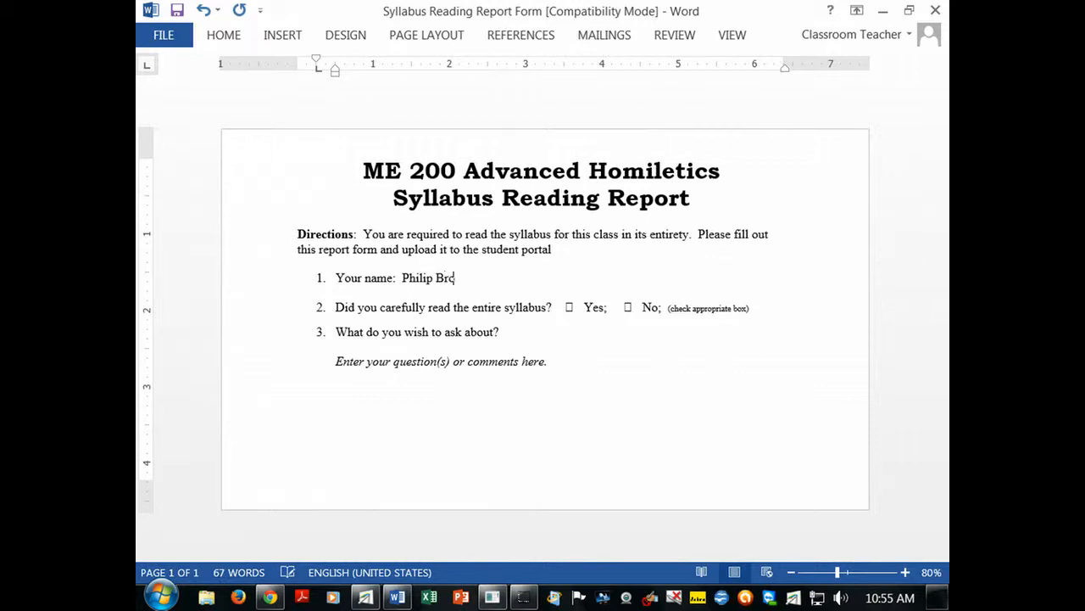
pyautogui.doubleClick(568, 308)
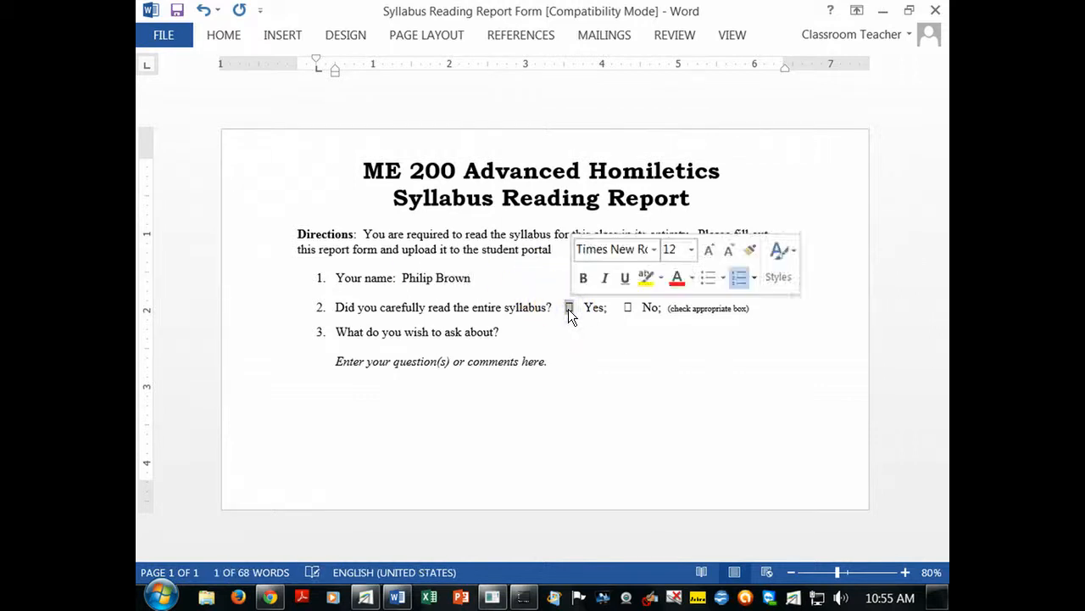
pyautogui.write('X')
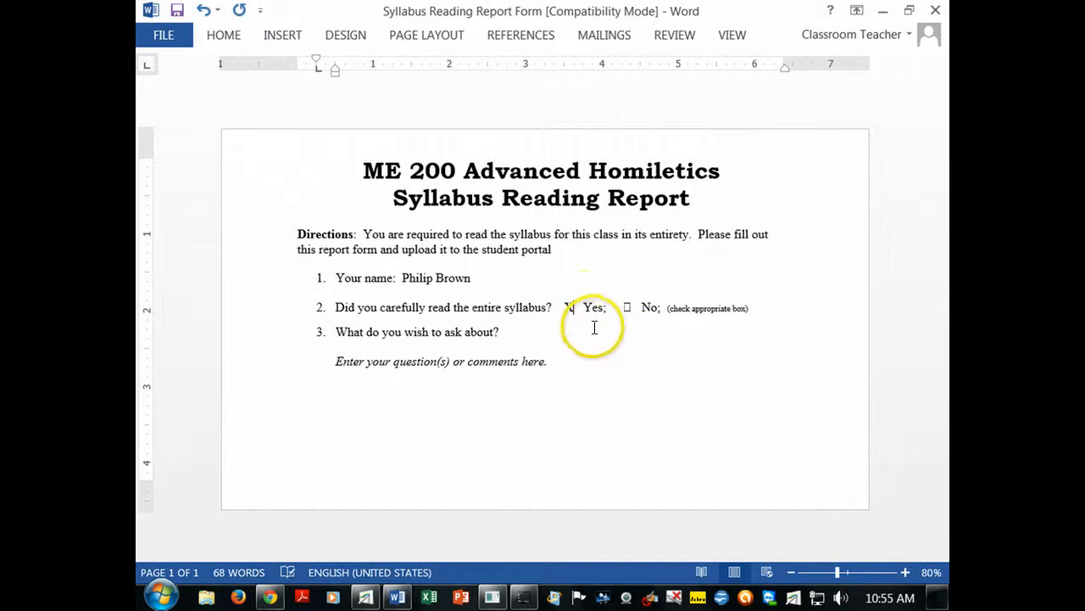
# - Add the question 'Why is the syllabus so long?' after item 3 and save the form
pyautogui.click(526, 333)
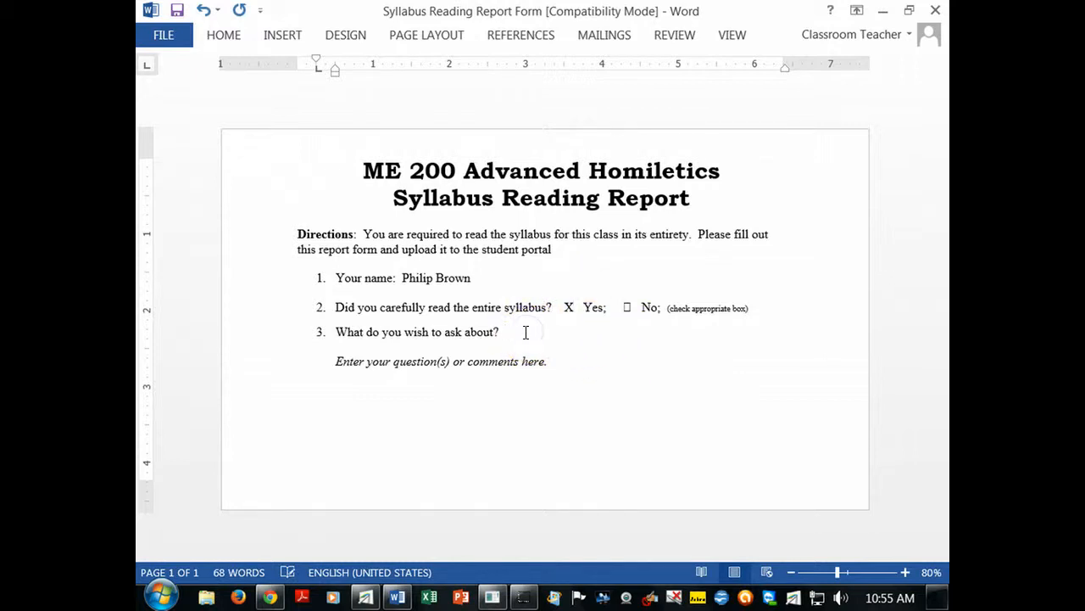
pyautogui.write('Why is the syllabus so long?')
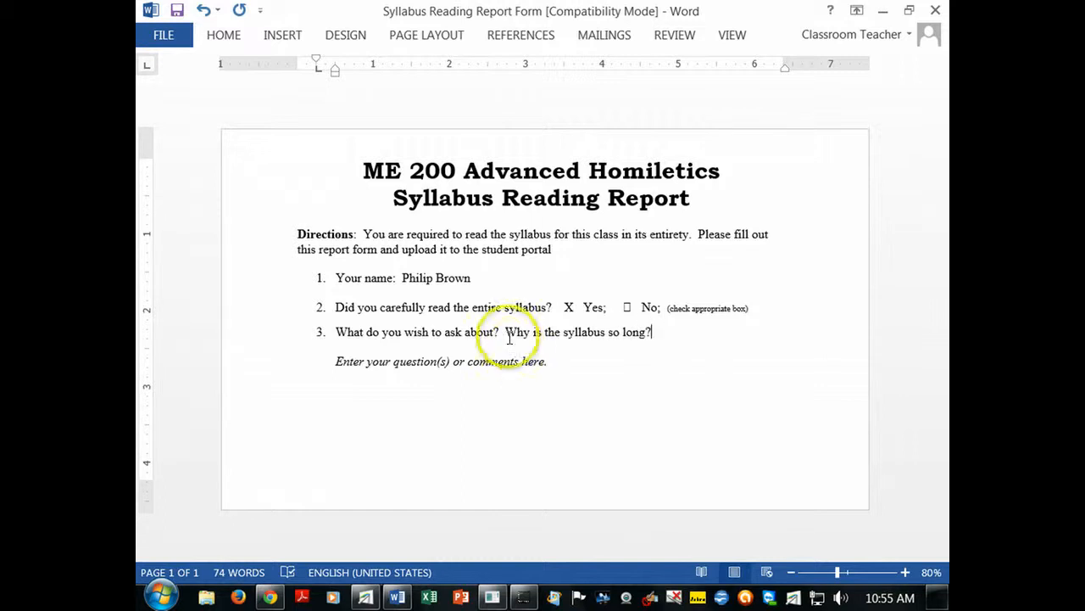
pyautogui.click(181, 11)
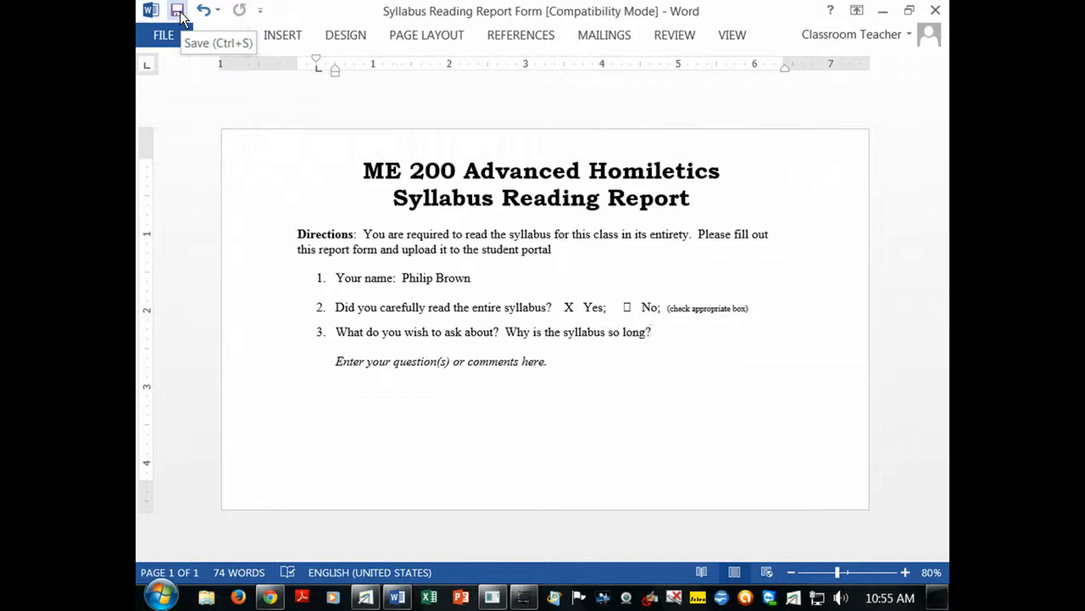
# - Close the Apply Styles pane and bring up Word's Save As page for this computer, showing Downloads
pyautogui.click(180, 15)
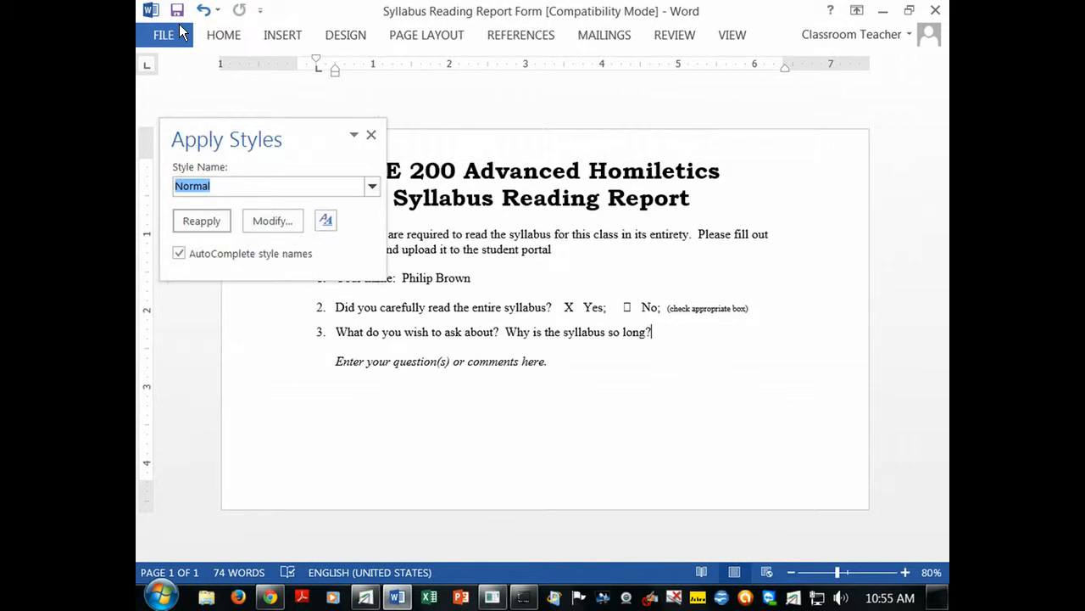
pyautogui.click(372, 134)
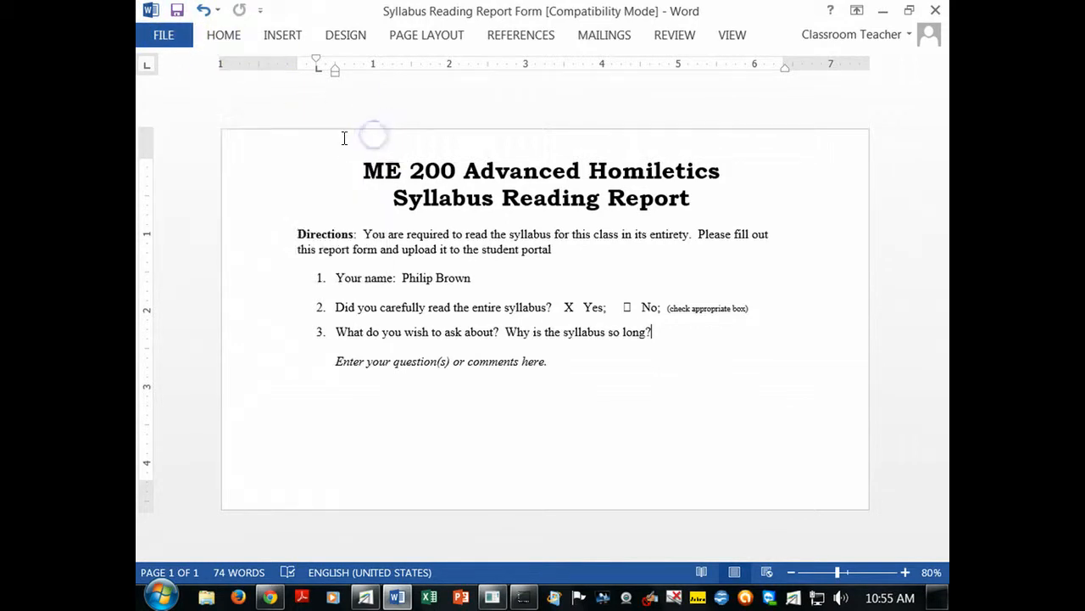
pyautogui.click(151, 10)
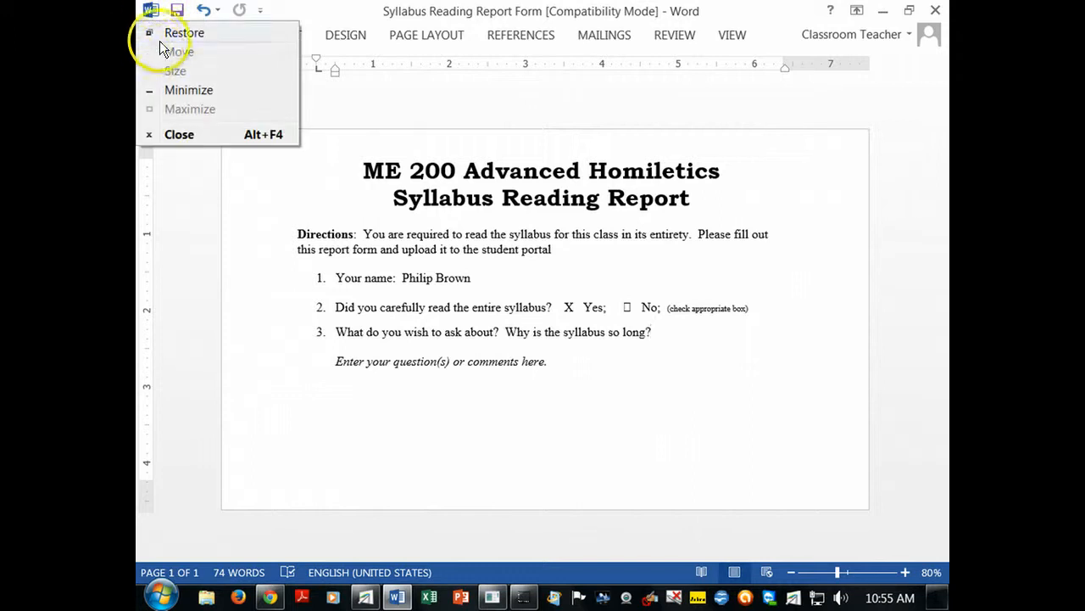
pyautogui.click(153, 35)
pyautogui.click(153, 35)
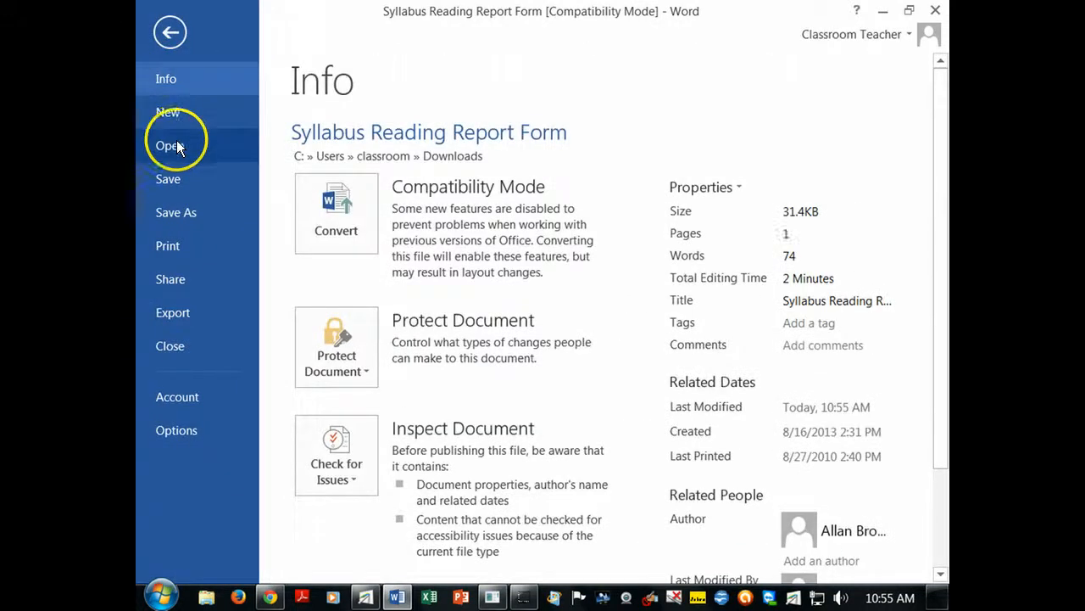
pyautogui.click(182, 213)
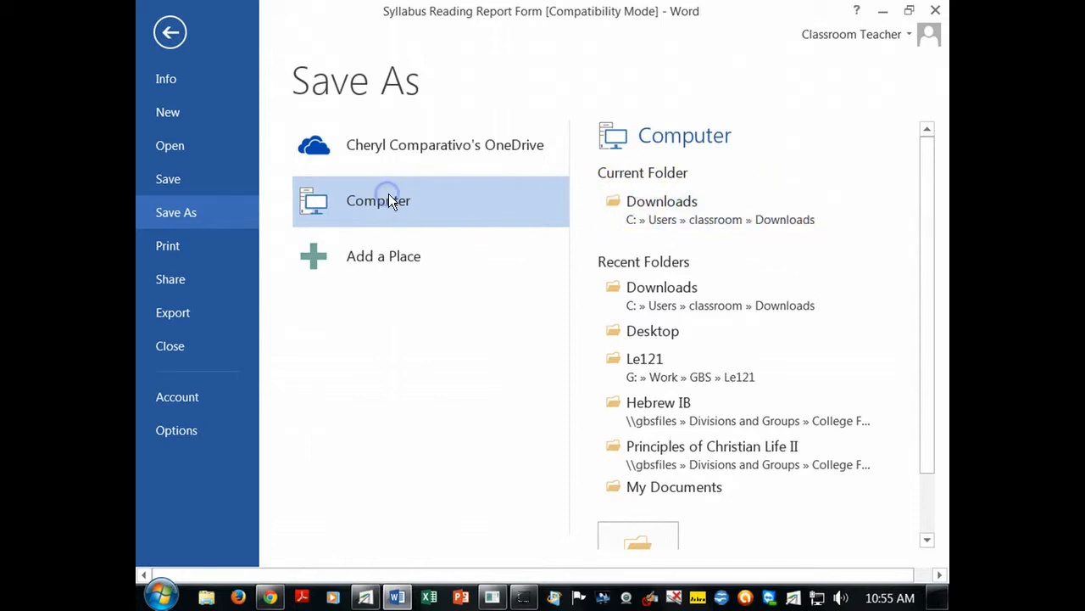
# - Choose Desktop, append '- Adv Hon' to the file name and decline the format upgrade
pyautogui.click(654, 332)
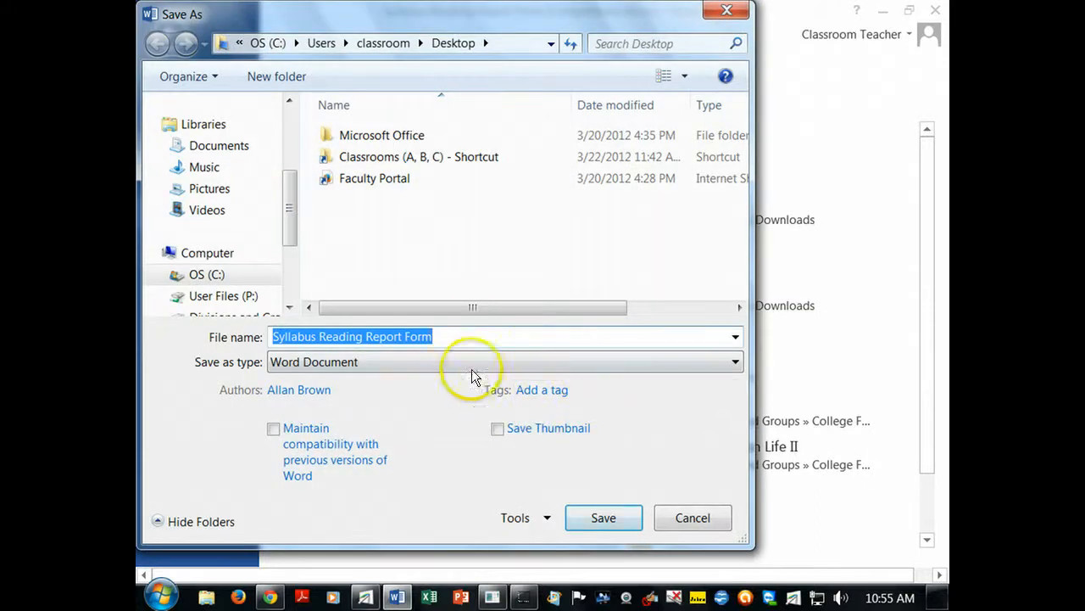
pyautogui.click(463, 339)
pyautogui.write('- Adv Hon')
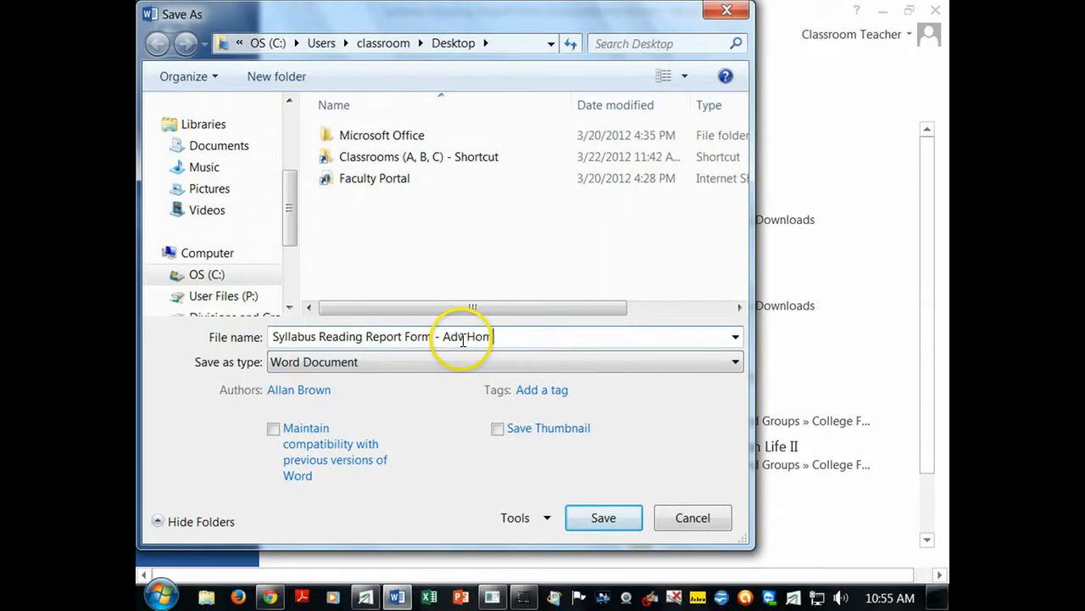
pyautogui.press('Return')
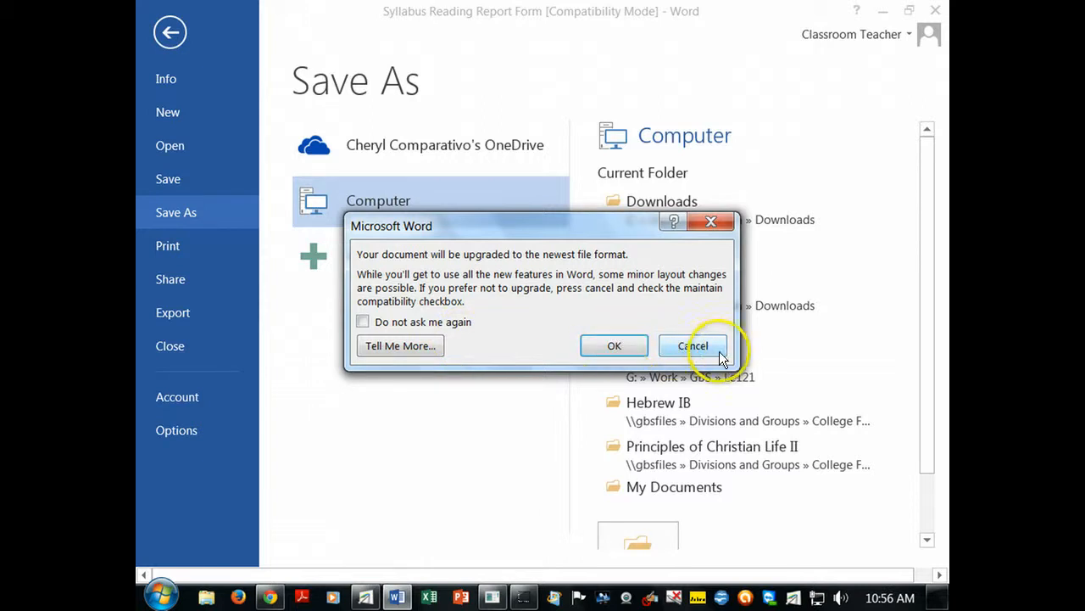
pyautogui.click(671, 343)
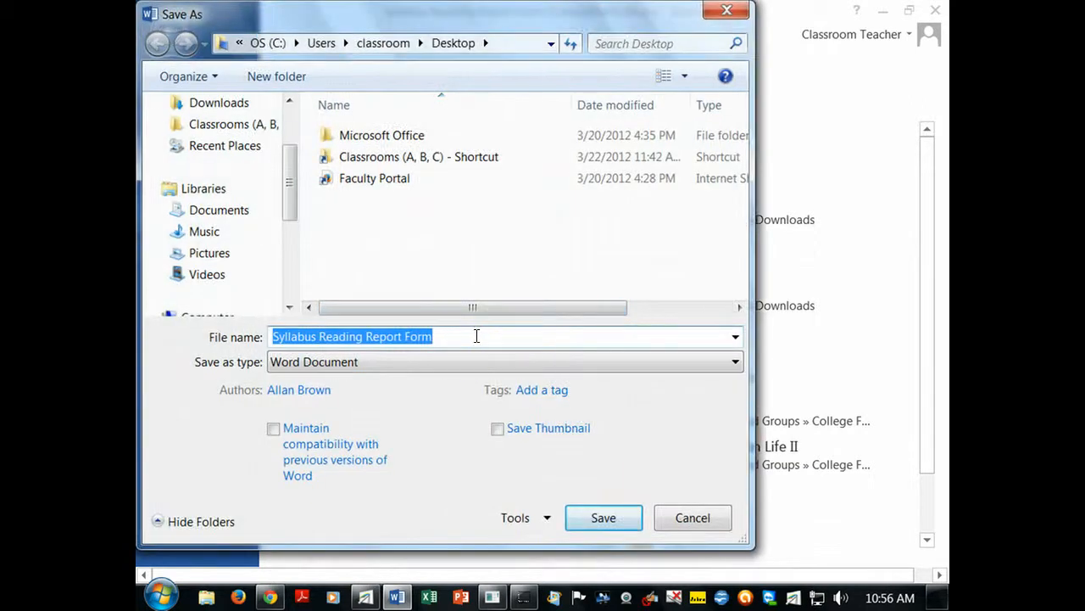
# - Save as 'Read 100% of Syllabus on time - ' plus the student's name in the newest format, then close Word
pyautogui.write('Read ')
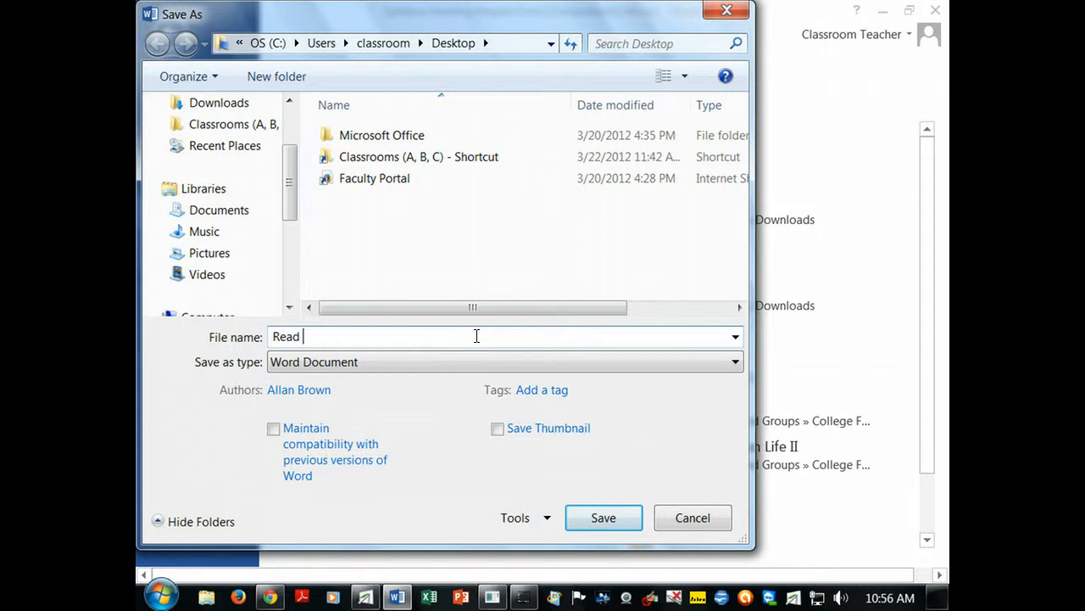
pyautogui.write('100% of Syllabus on ti')
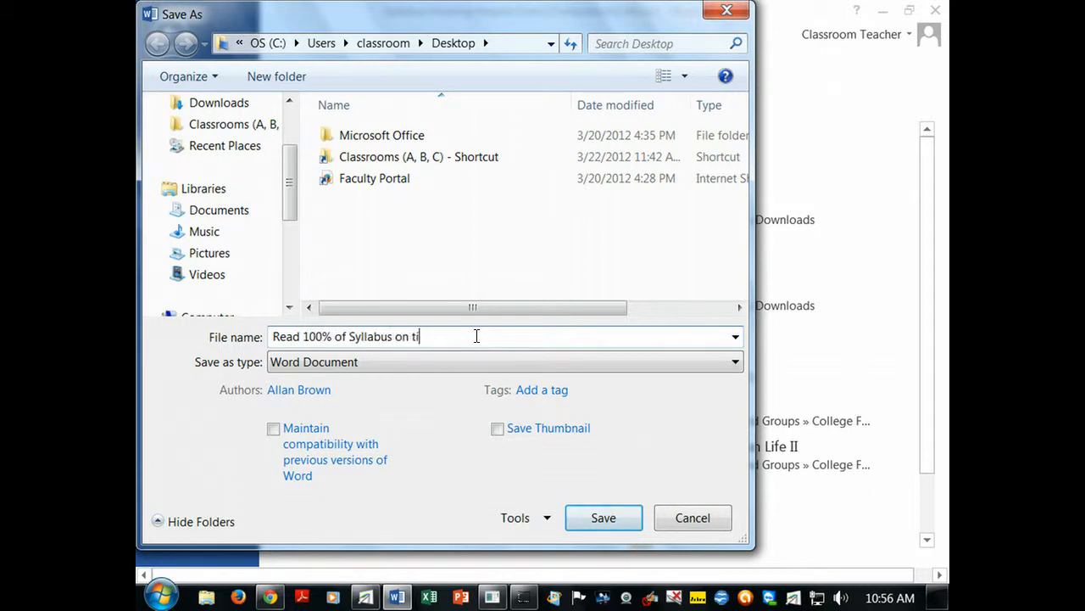
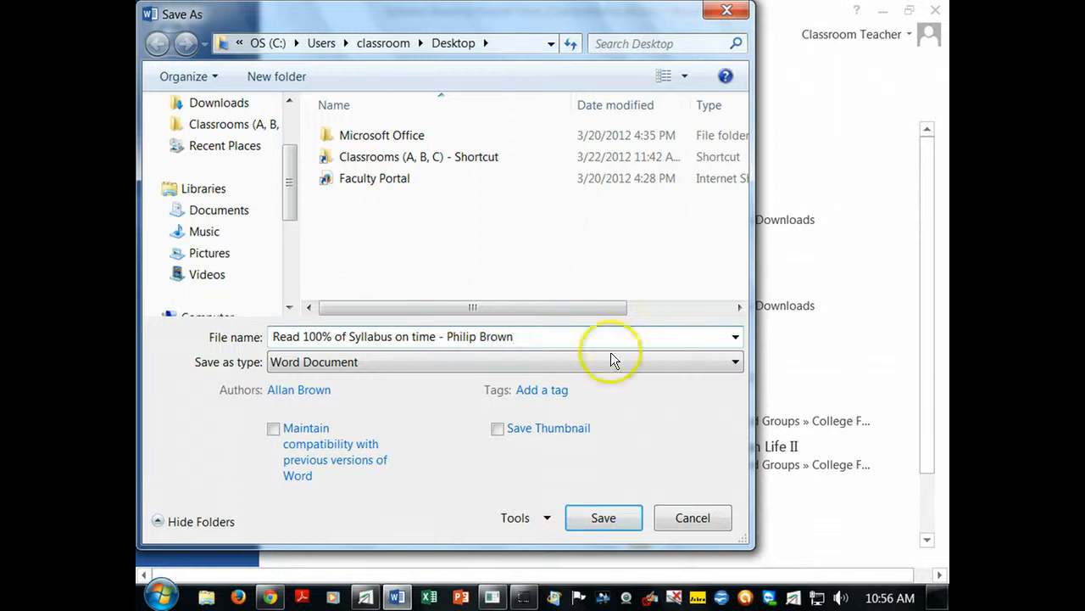
pyautogui.click(605, 518)
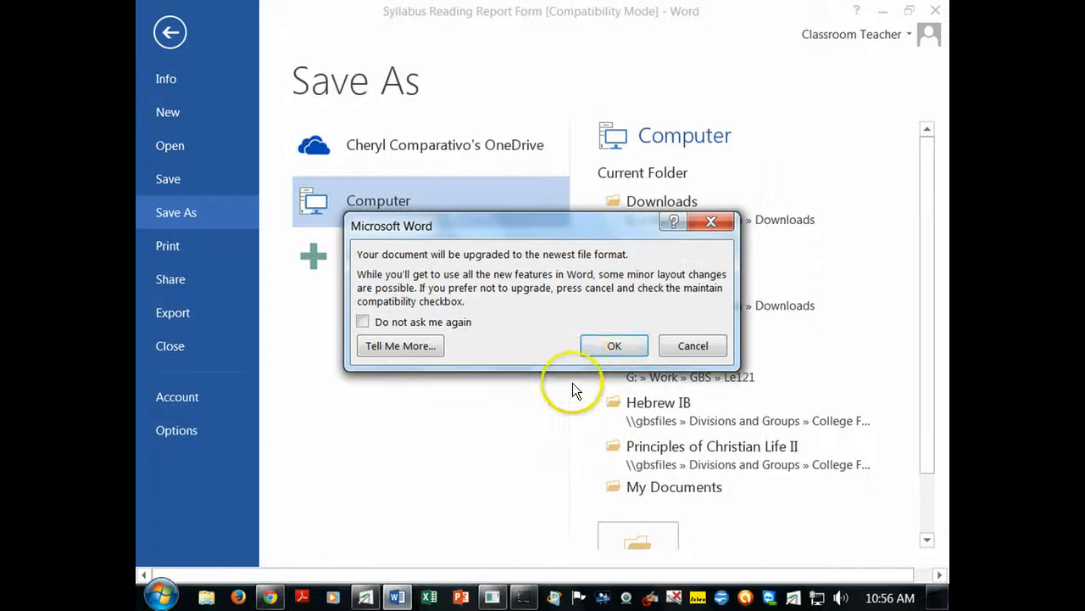
pyautogui.click(620, 343)
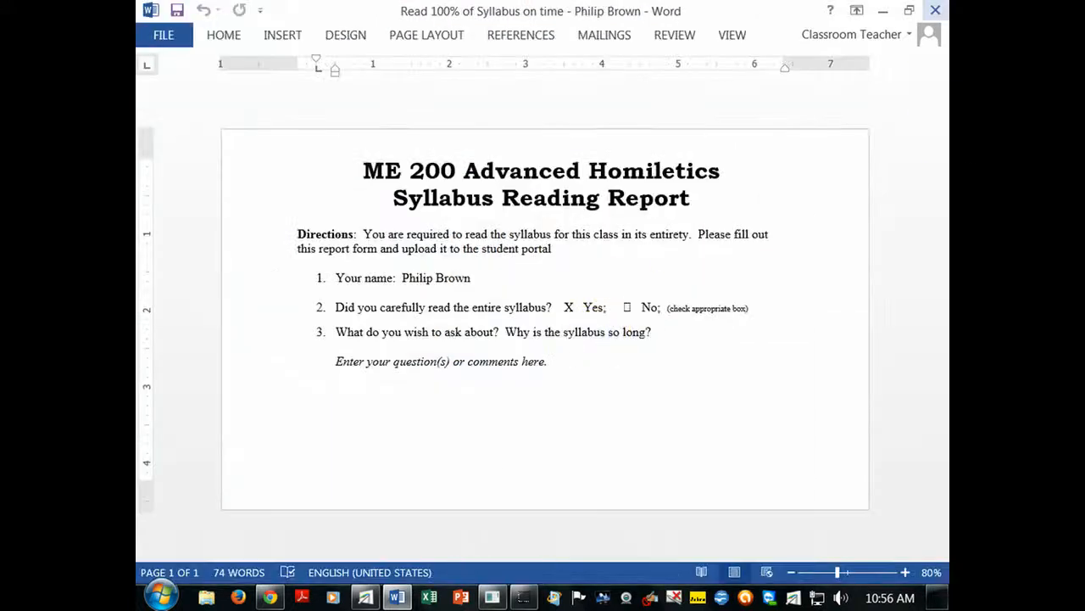
pyautogui.click(935, 10)
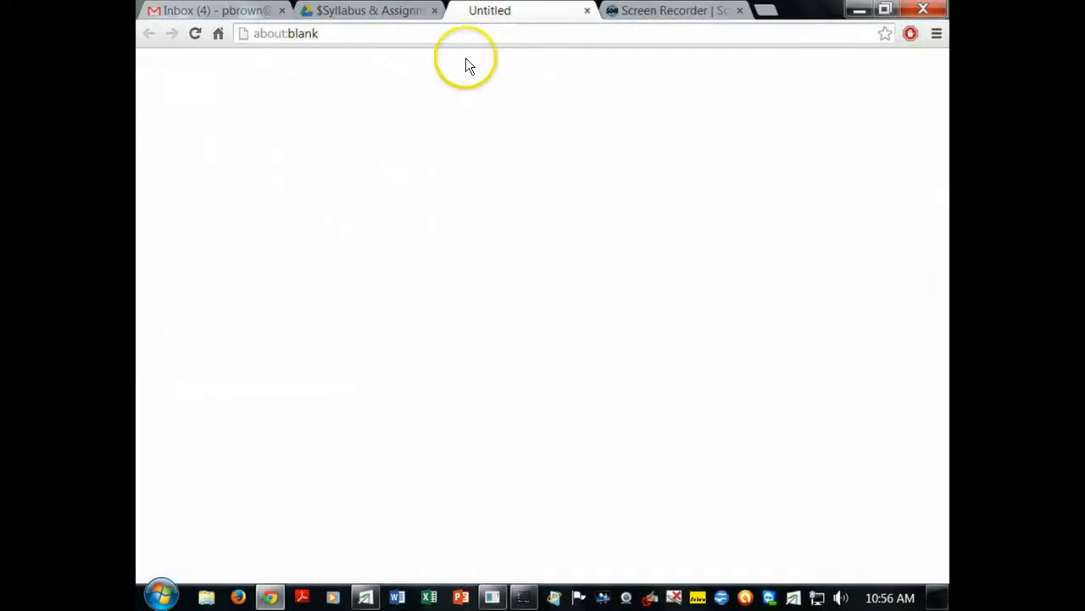
# - Close the blank tab and the document preview, returning to the Advanced Homiletics folder listing
pyautogui.click(587, 10)
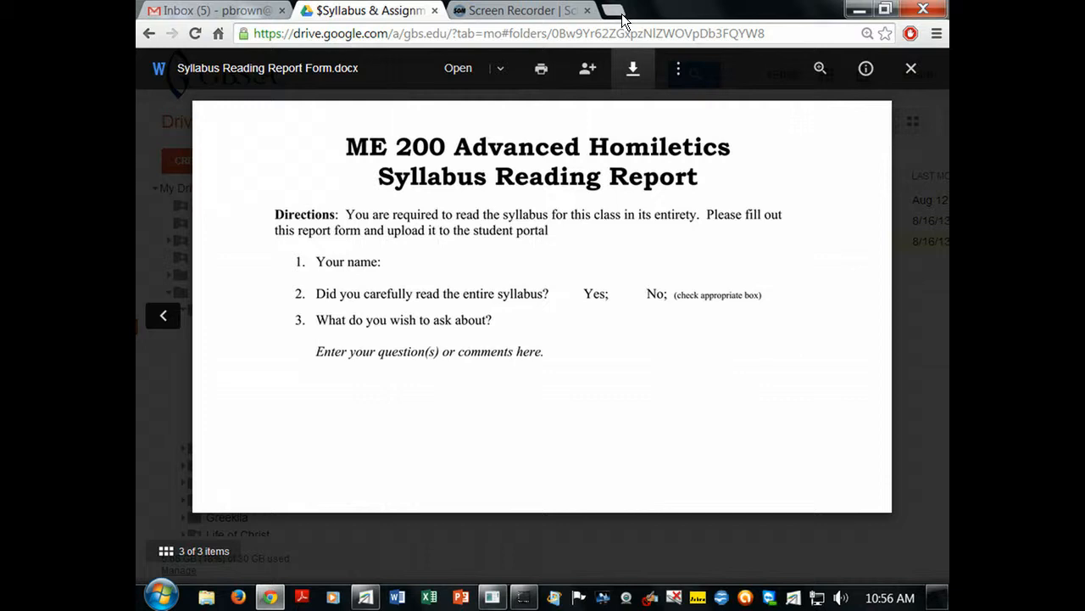
pyautogui.click(910, 68)
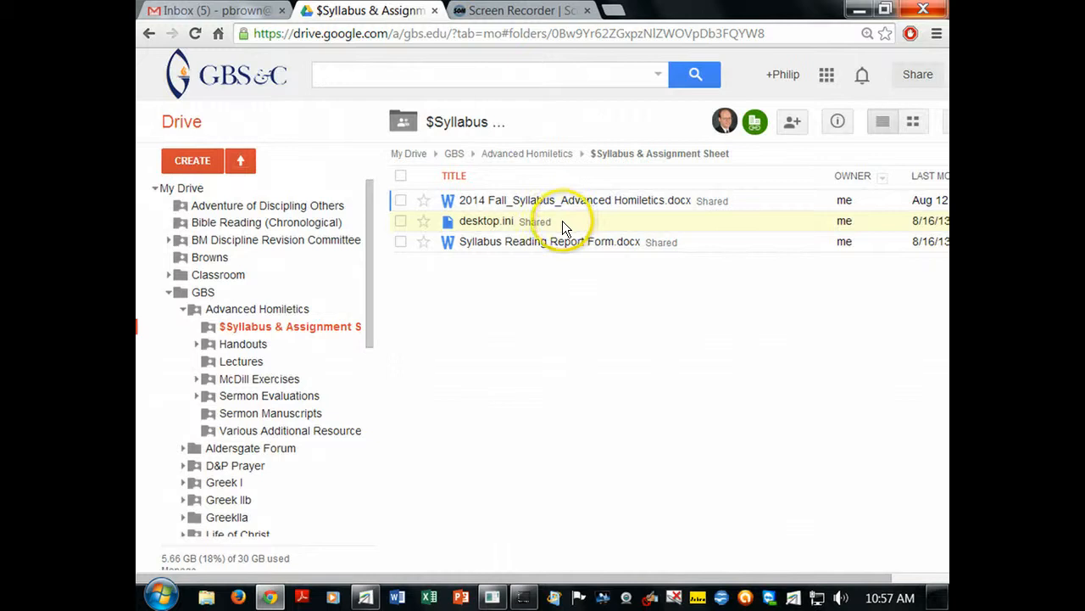
pyautogui.click(502, 160)
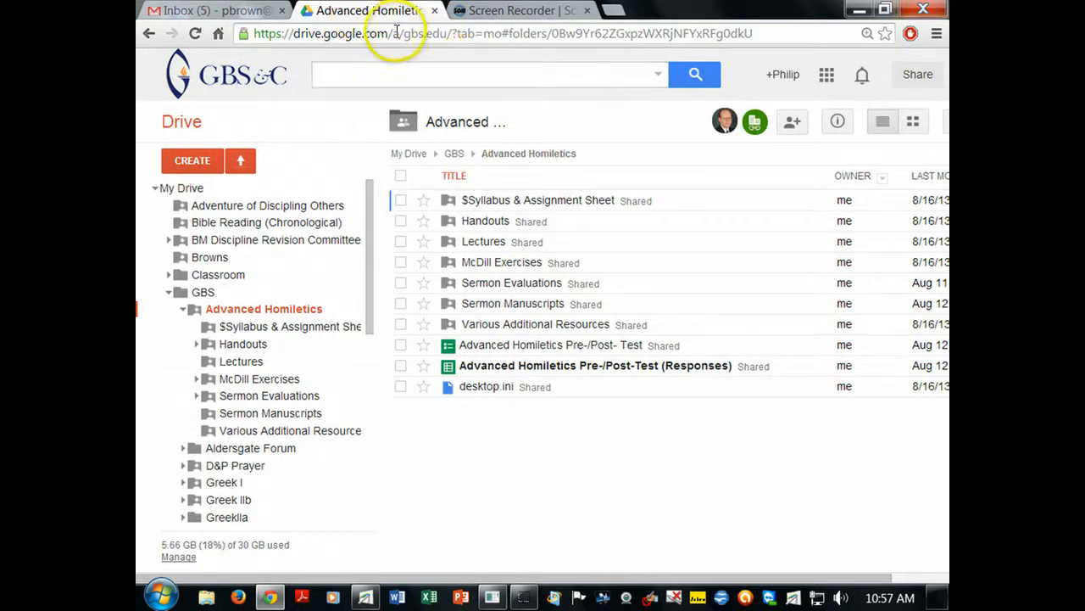
# - Go to google.com and search for 'download google drive'
pyautogui.click(729, 34)
pyautogui.write('gogle')
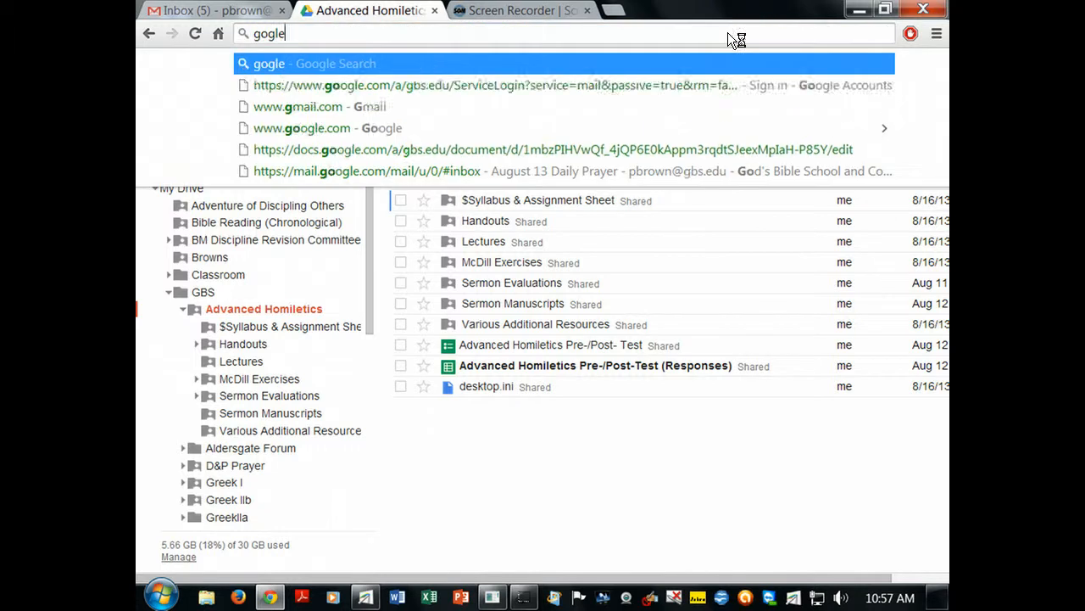
pyautogui.press('BackSpace')
pyautogui.press('BackSpace')
pyautogui.write('o')
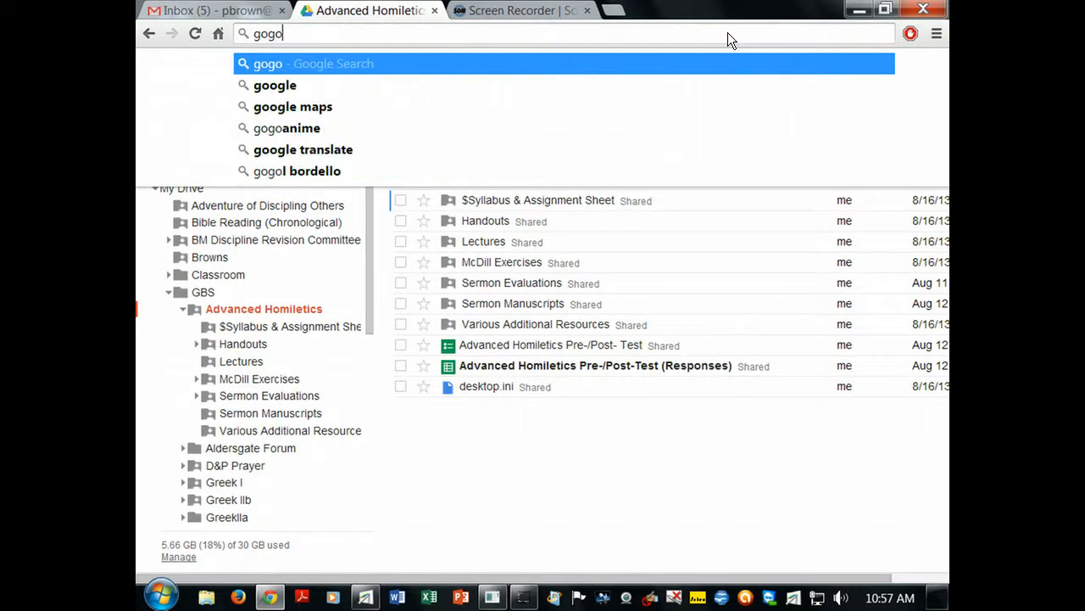
pyautogui.press('BackSpace')
pyautogui.press('BackSpace')
pyautogui.write('ogl')
pyautogui.press('Return')
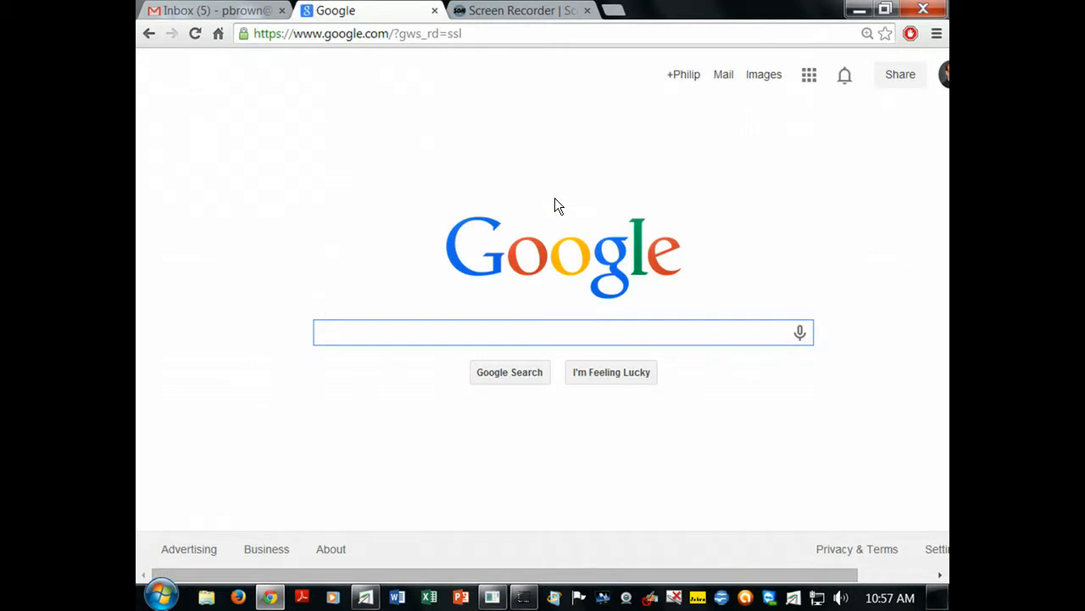
pyautogui.write('download go')
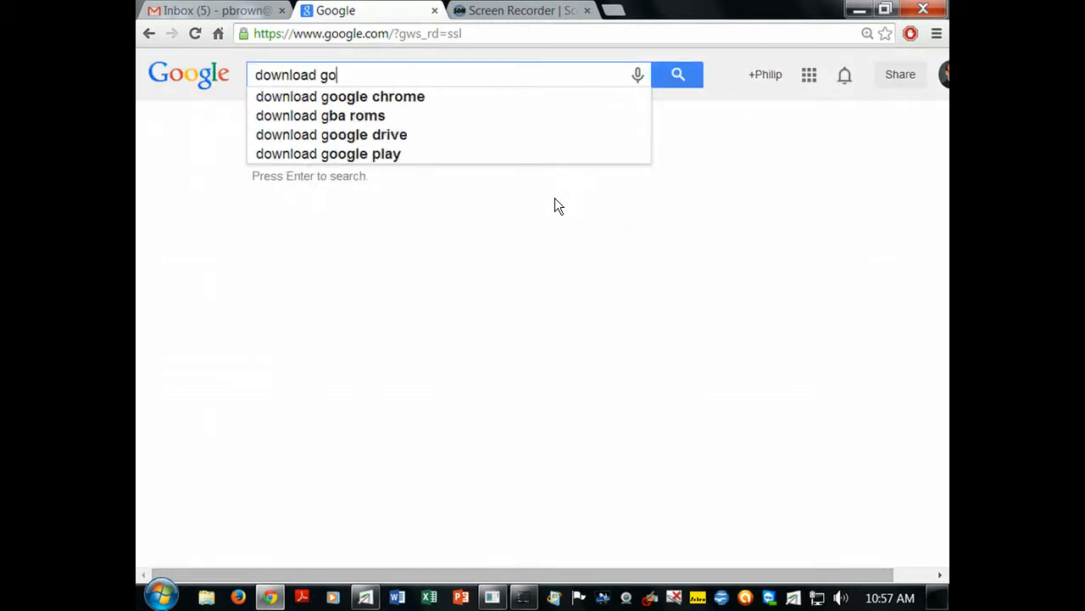
pyautogui.write('ogle drive')
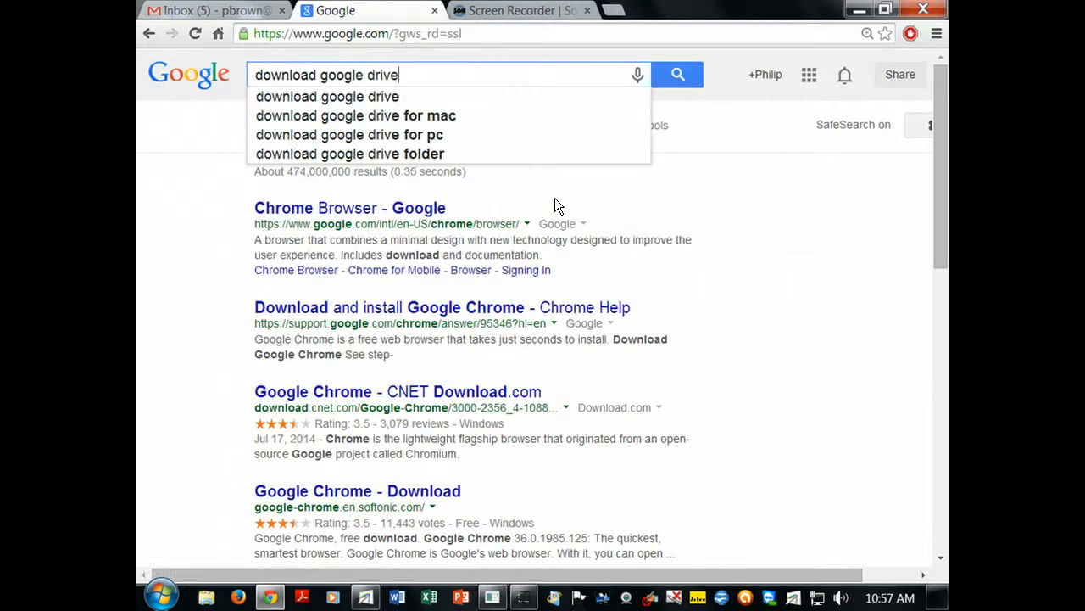
pyautogui.press('Return')
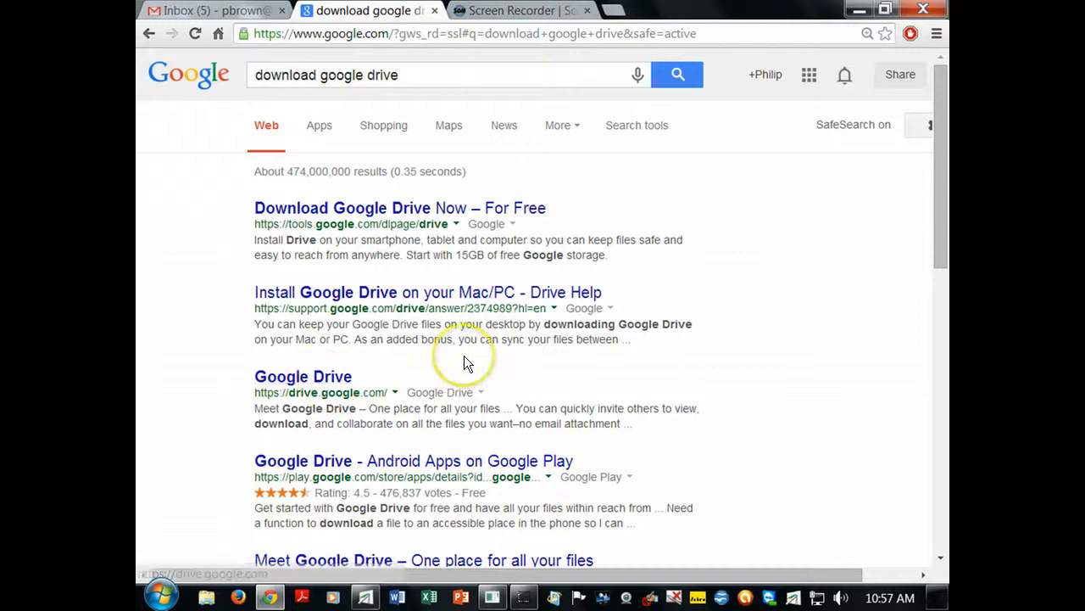
# - Try the FileHippo download, which gives a 404, then return to the results and open the official Drive download page
pyautogui.scroll(-2, 464, 362)
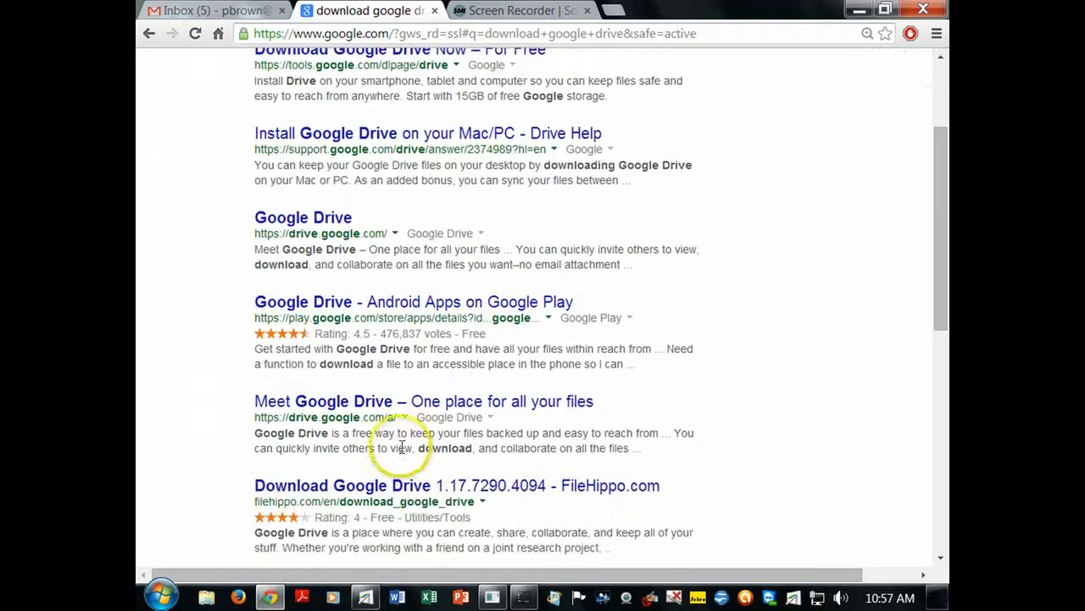
pyautogui.scroll(-1, 379, 492)
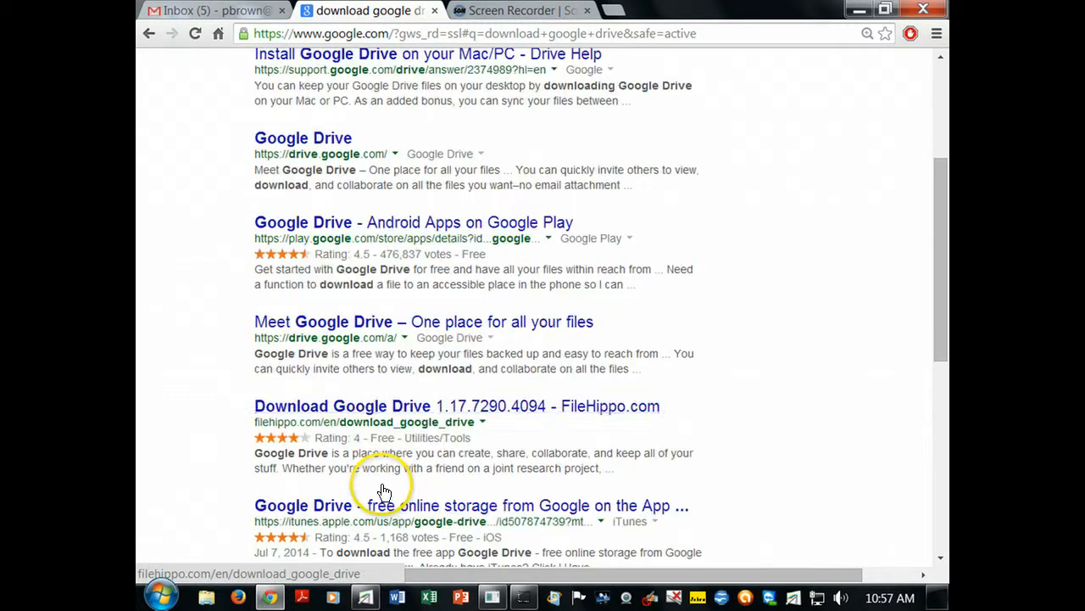
pyautogui.click(377, 412)
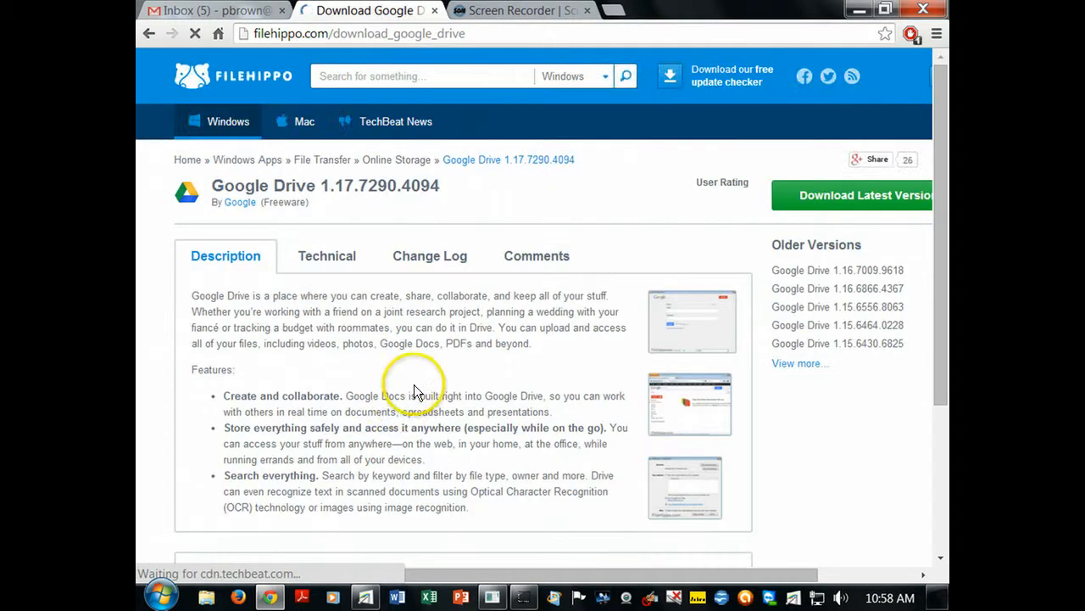
pyautogui.click(814, 204)
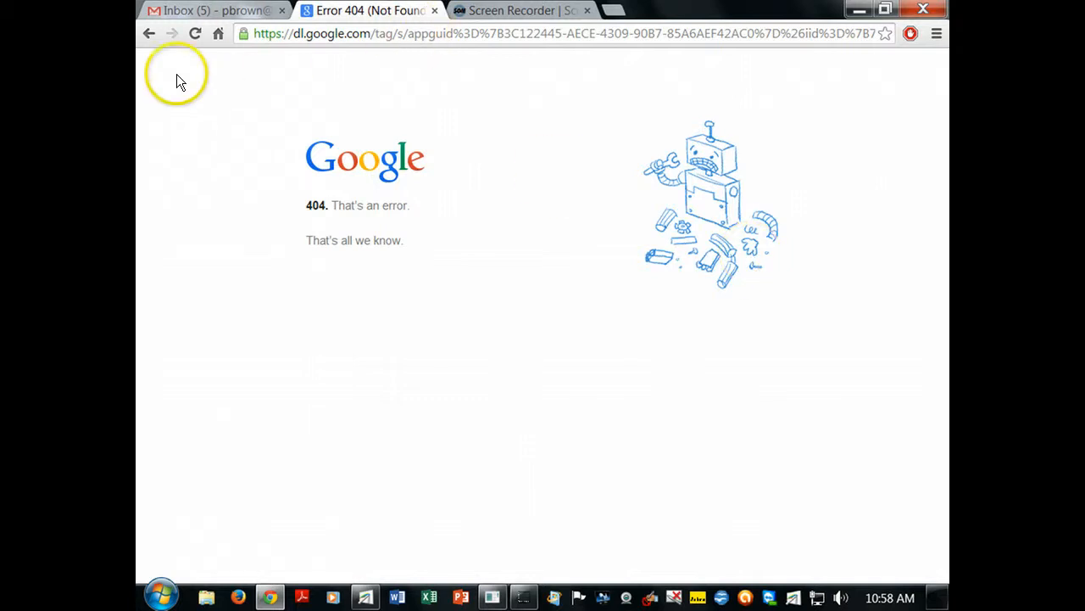
pyautogui.click(146, 34)
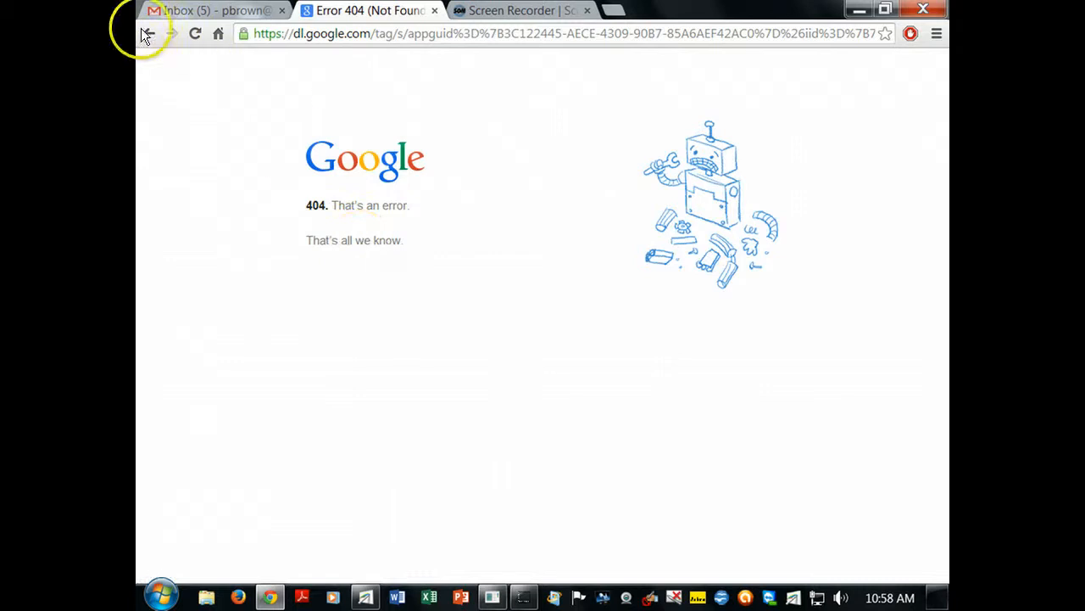
pyautogui.click(145, 35)
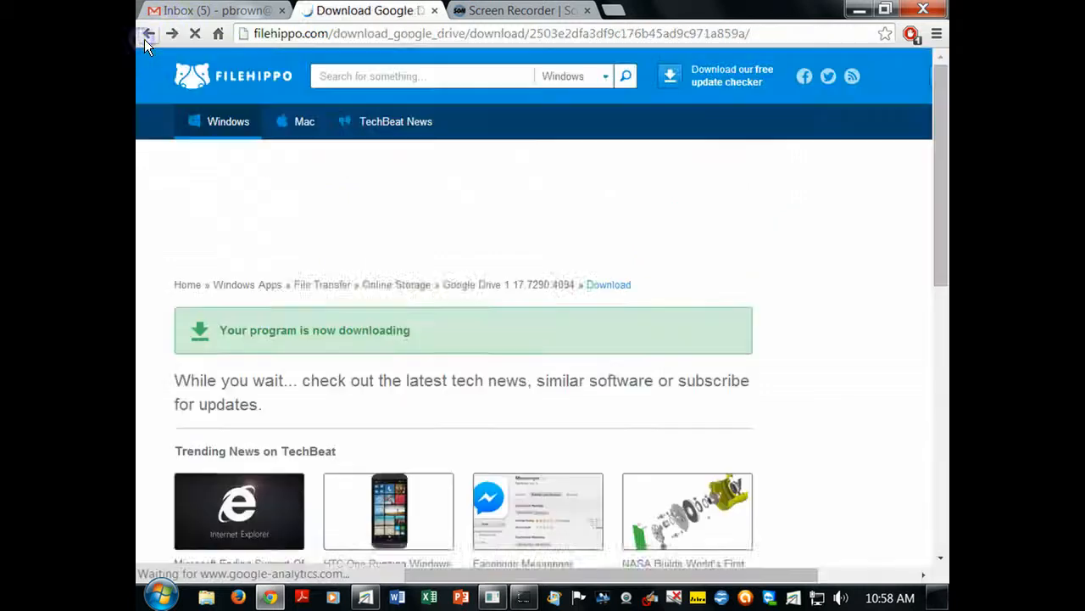
pyautogui.click(146, 37)
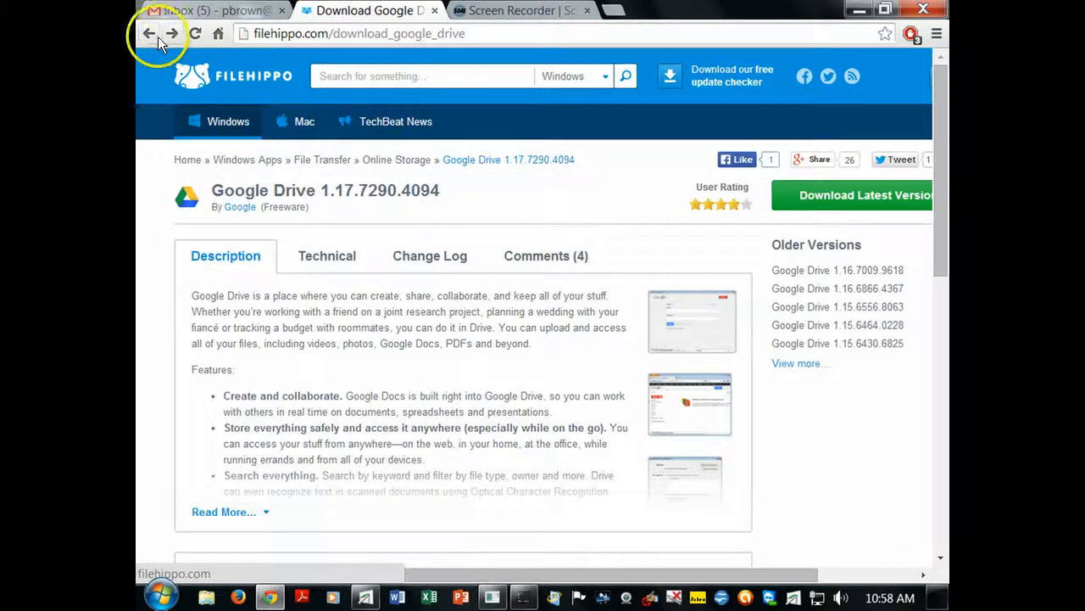
pyautogui.click(142, 35)
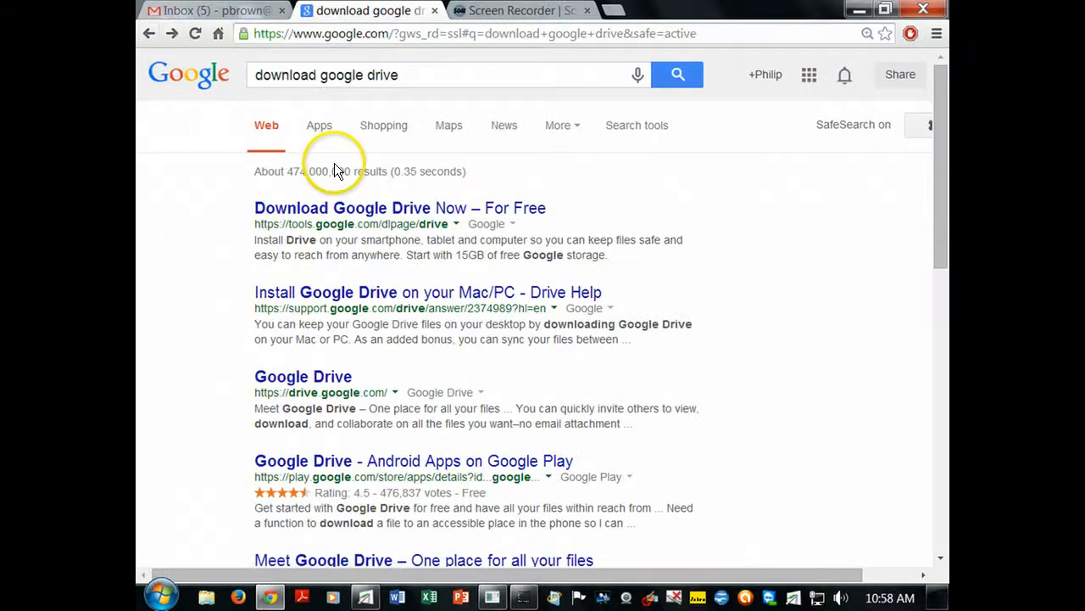
pyautogui.click(384, 204)
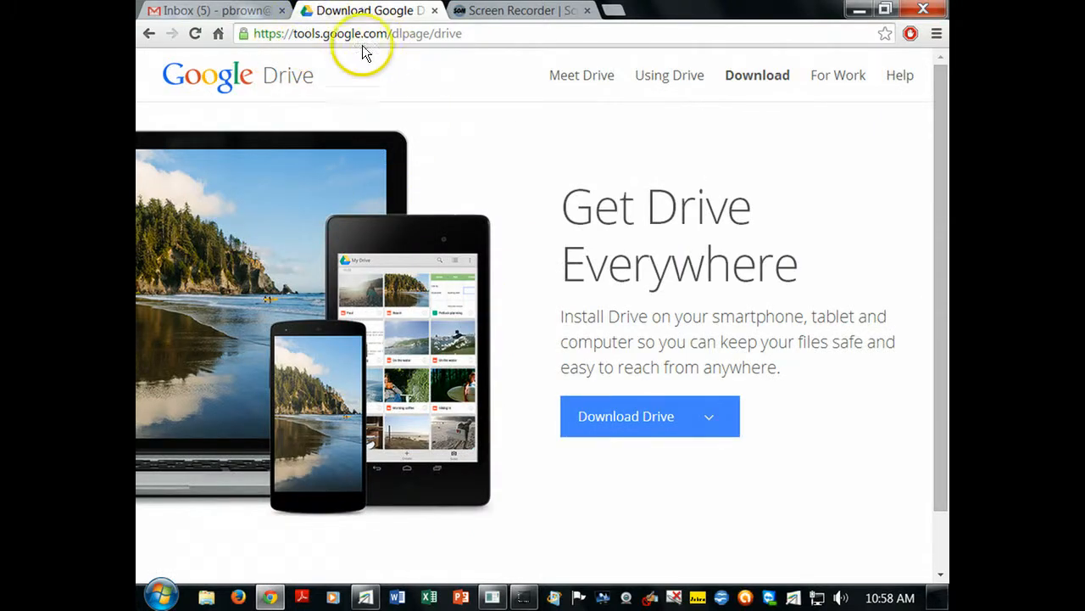
# - Download Drive for Windows PC, accepting the terms to get googledrivesync.exe
pyautogui.click(704, 415)
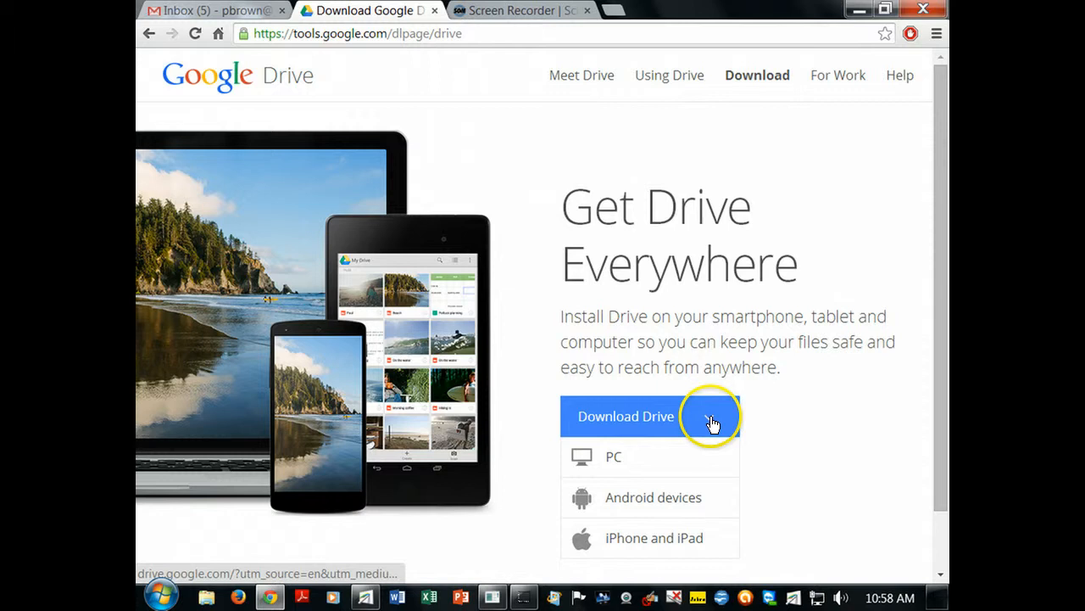
pyautogui.click(617, 459)
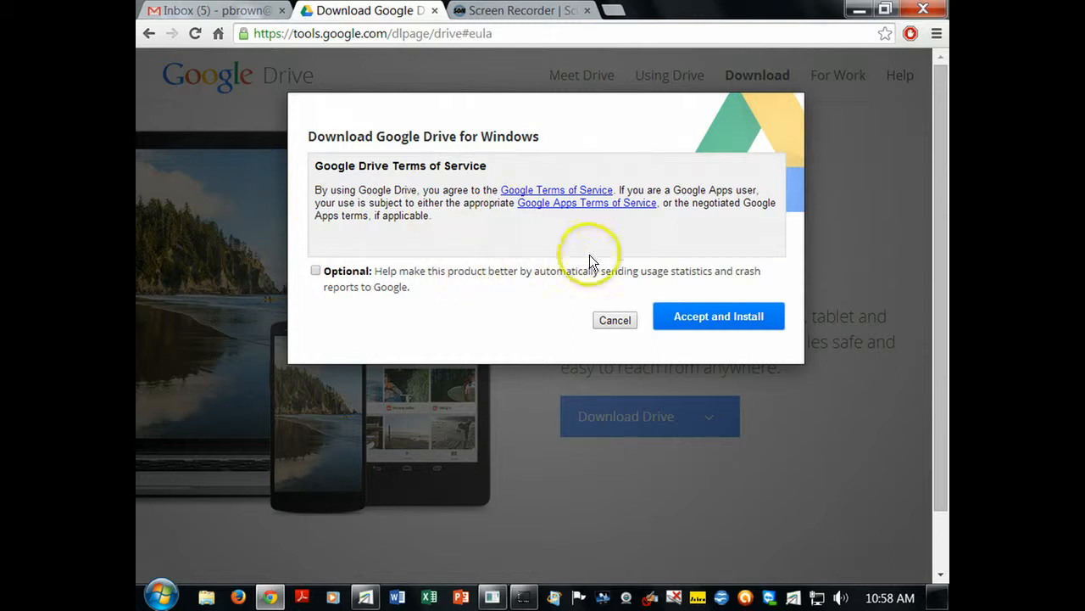
pyautogui.click(697, 321)
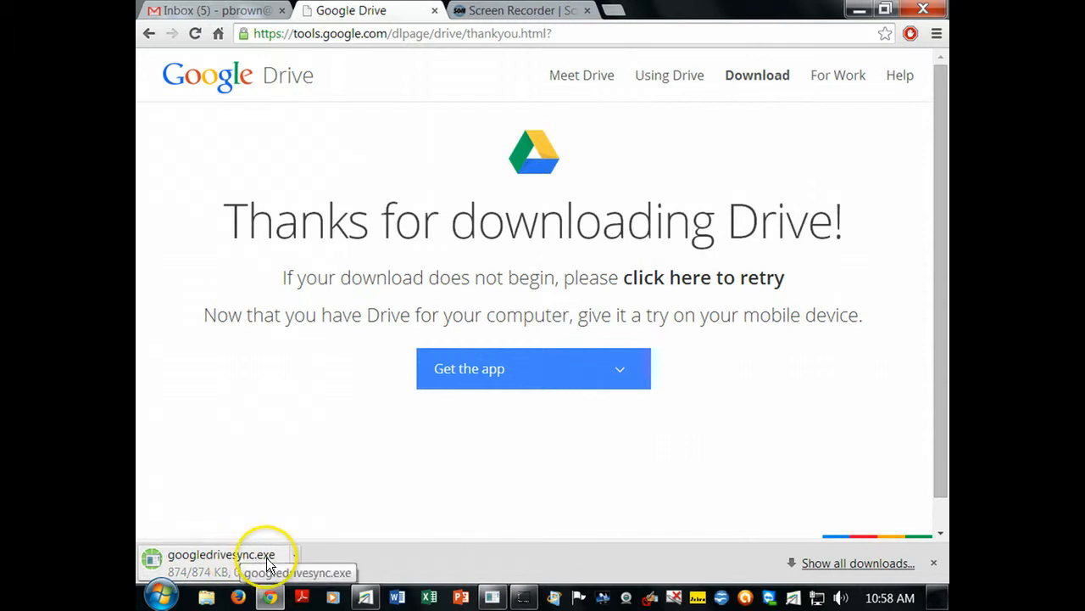
# - Run googledrivesync.exe through the security prompts and let it install until the welcome window appears
pyautogui.click(214, 560)
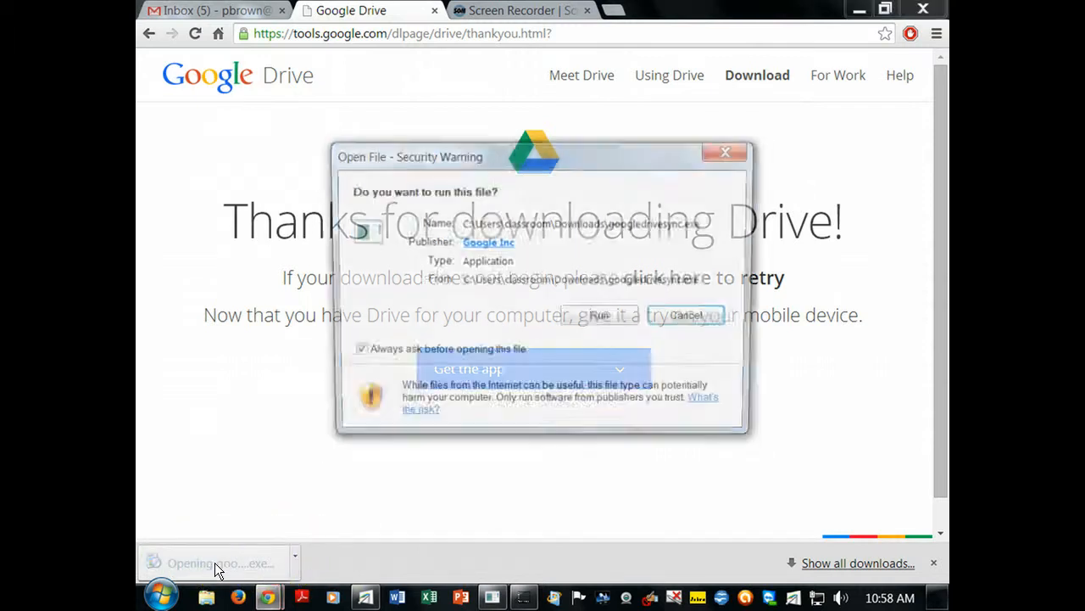
pyautogui.click(585, 318)
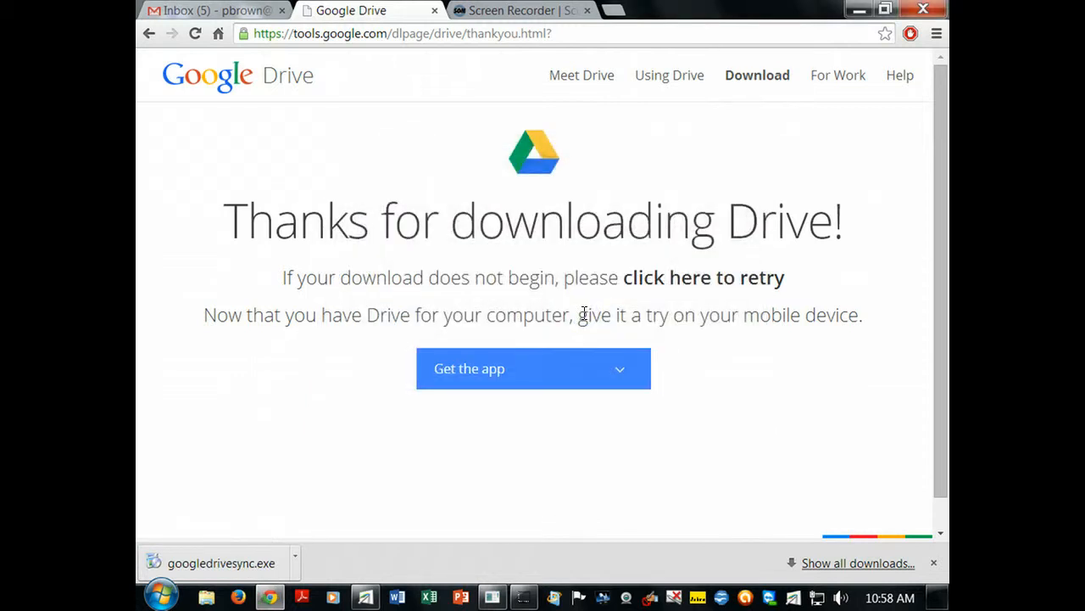
pyautogui.click(572, 307)
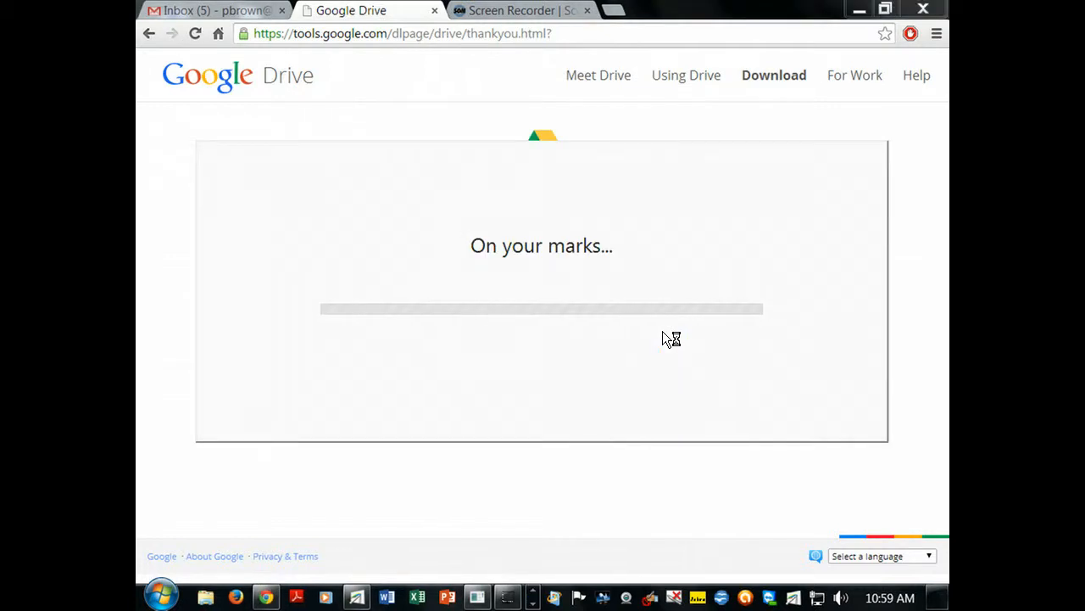
pyautogui.click(658, 333)
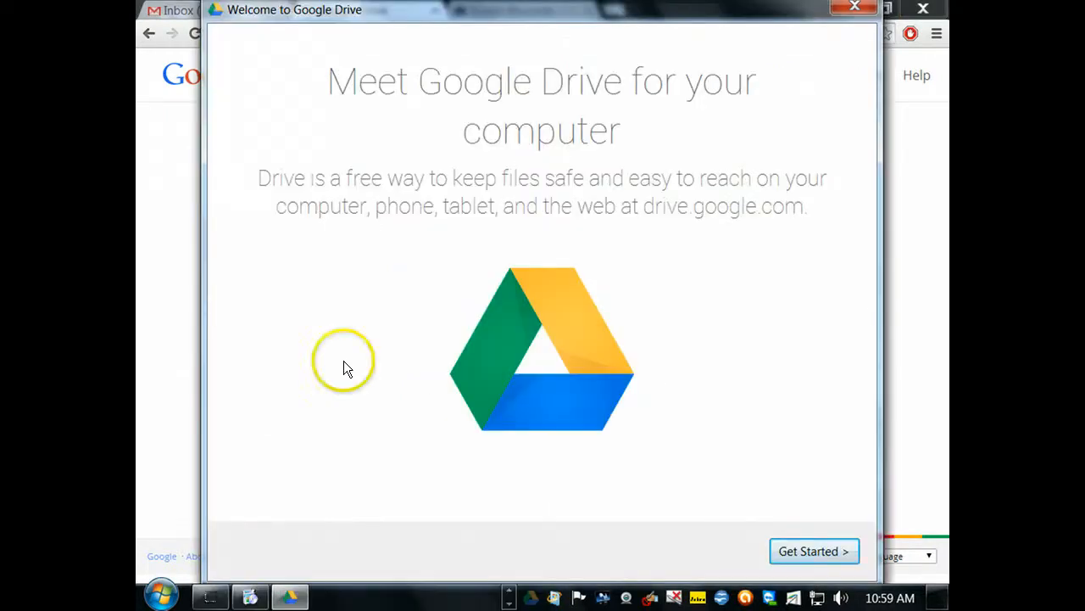
# - Start the Drive setup and sign in with the account's e-mail address and password
pyautogui.click(802, 553)
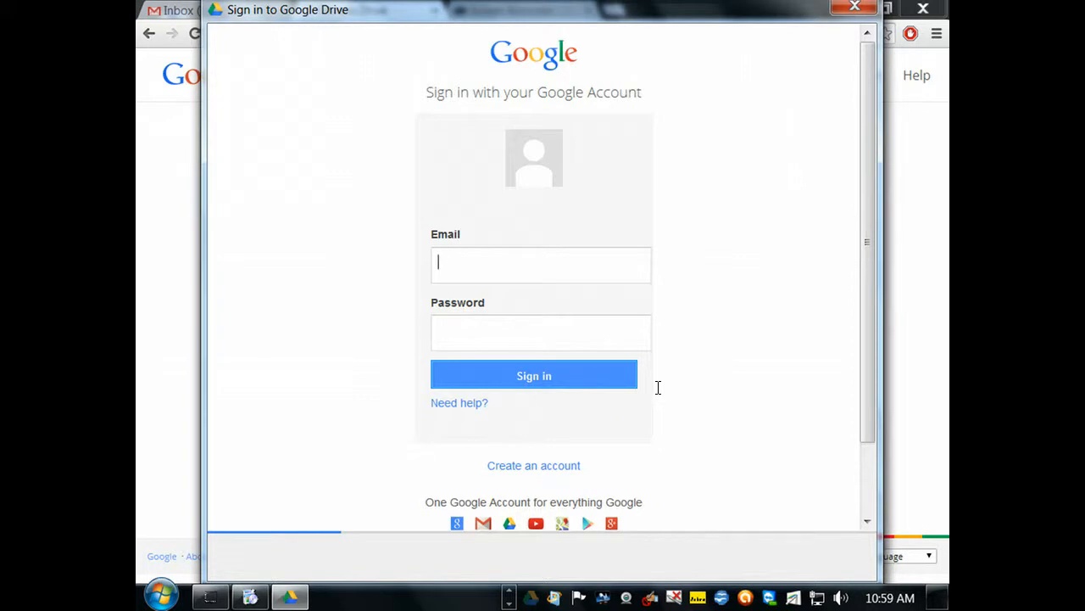
pyautogui.press('Tab')
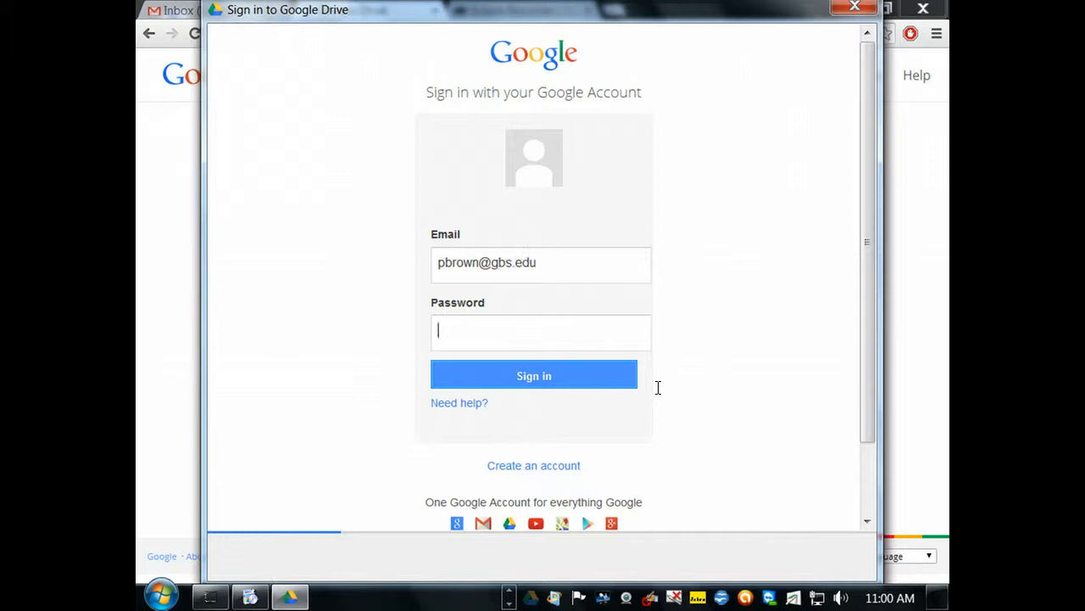
pyautogui.write('•••••••')
pyautogui.press('Return')
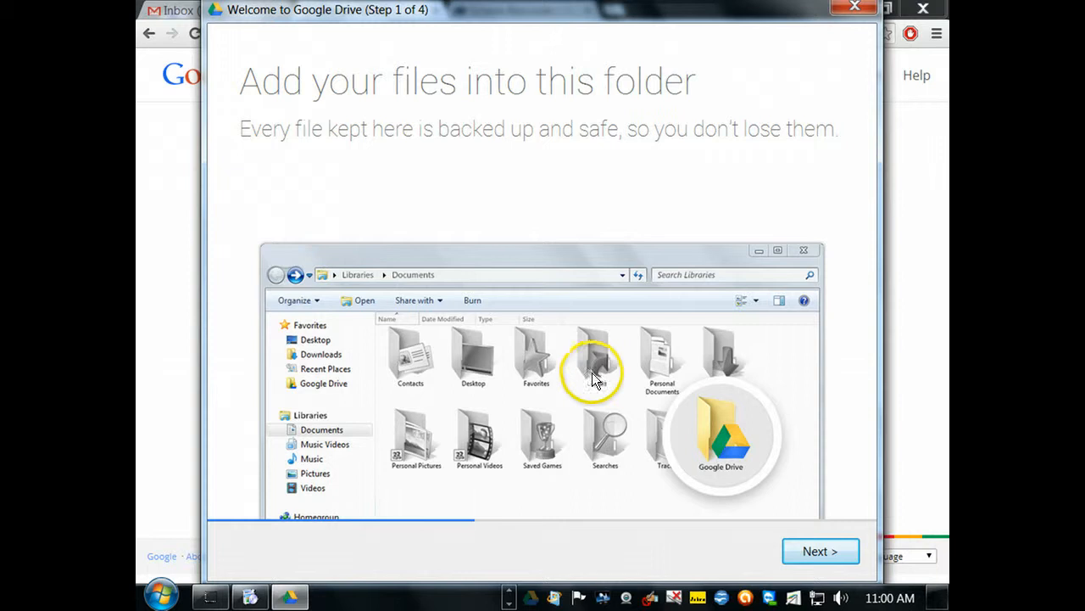
# - Step through the remaining setup screens and finish, opening the empty Google Drive folder
pyautogui.click(802, 552)
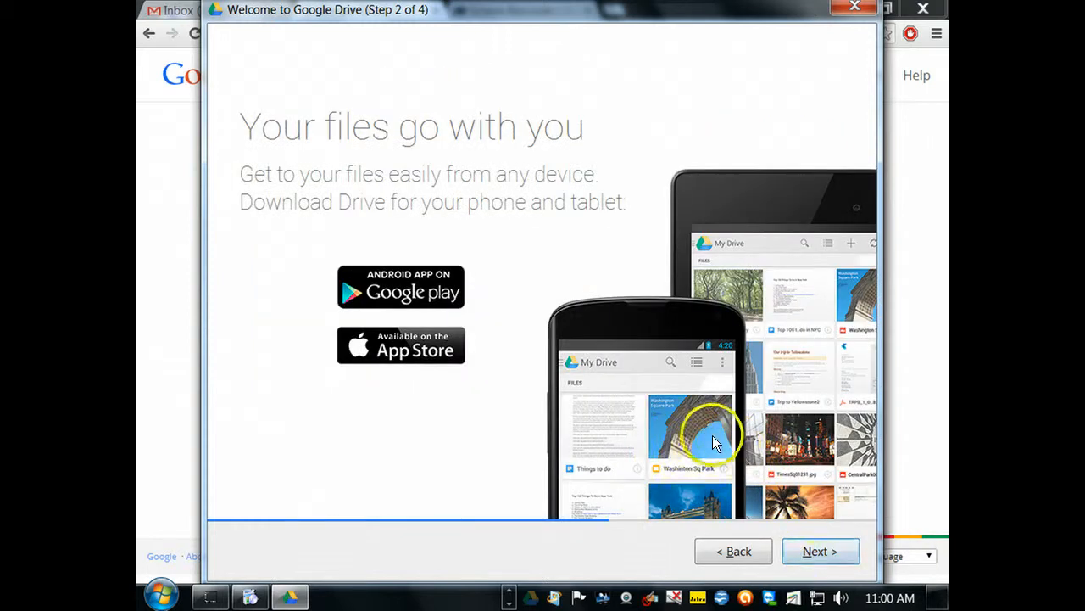
pyautogui.click(819, 551)
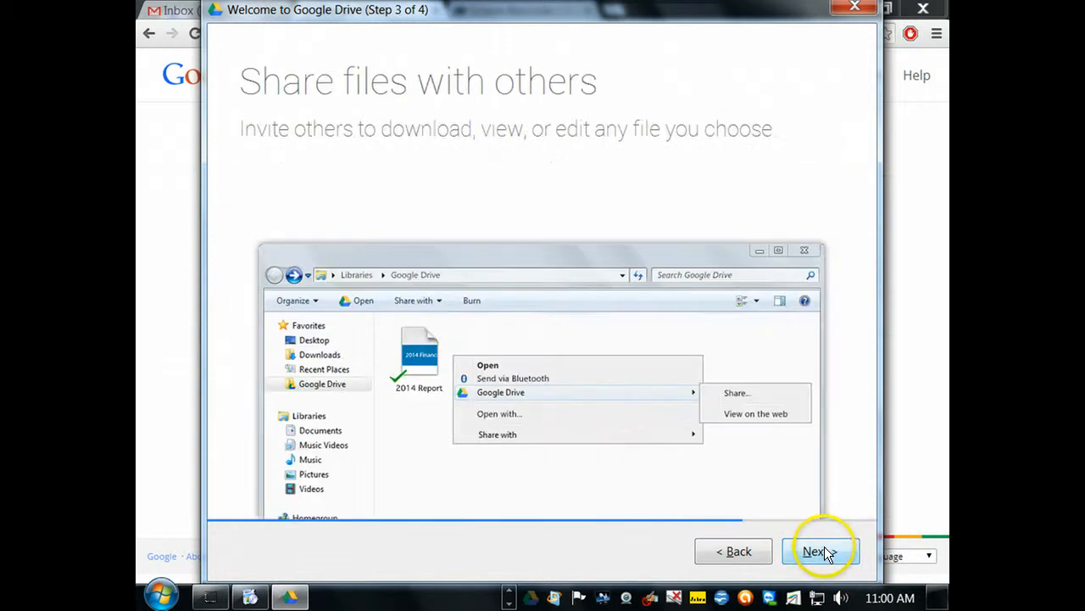
pyautogui.click(820, 552)
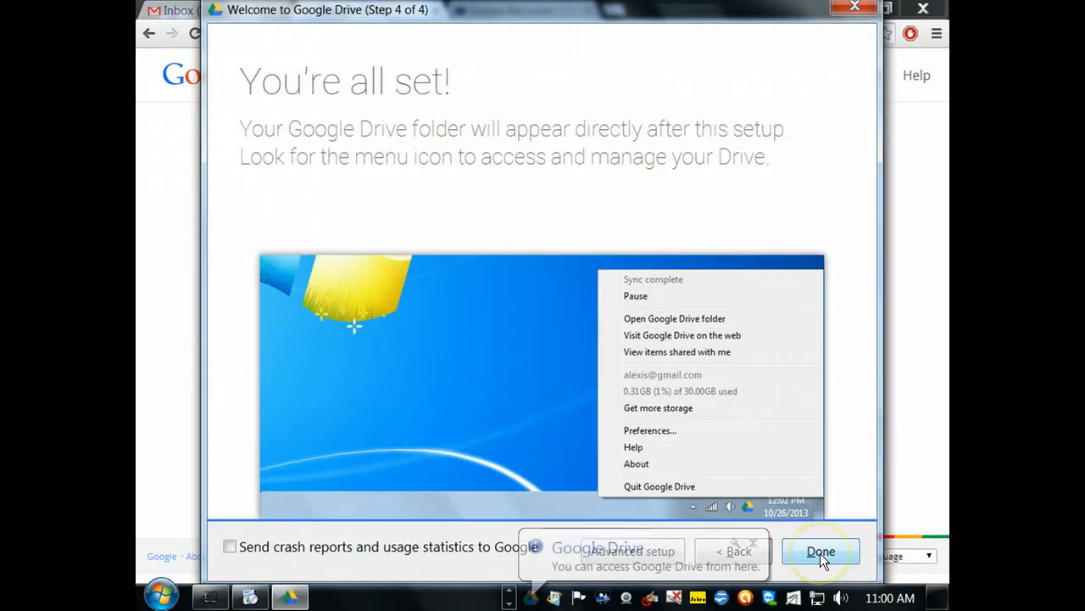
pyautogui.click(820, 552)
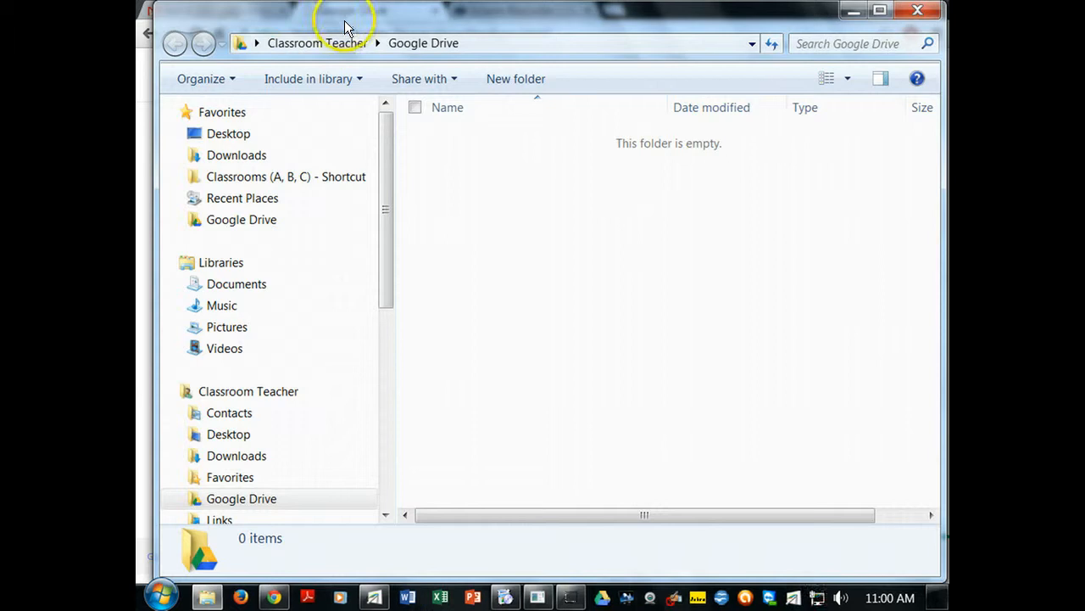
# - Show the Google Drive folder in Explorer and check tray sync progress, 163 of 1986 items
pyautogui.click(237, 502)
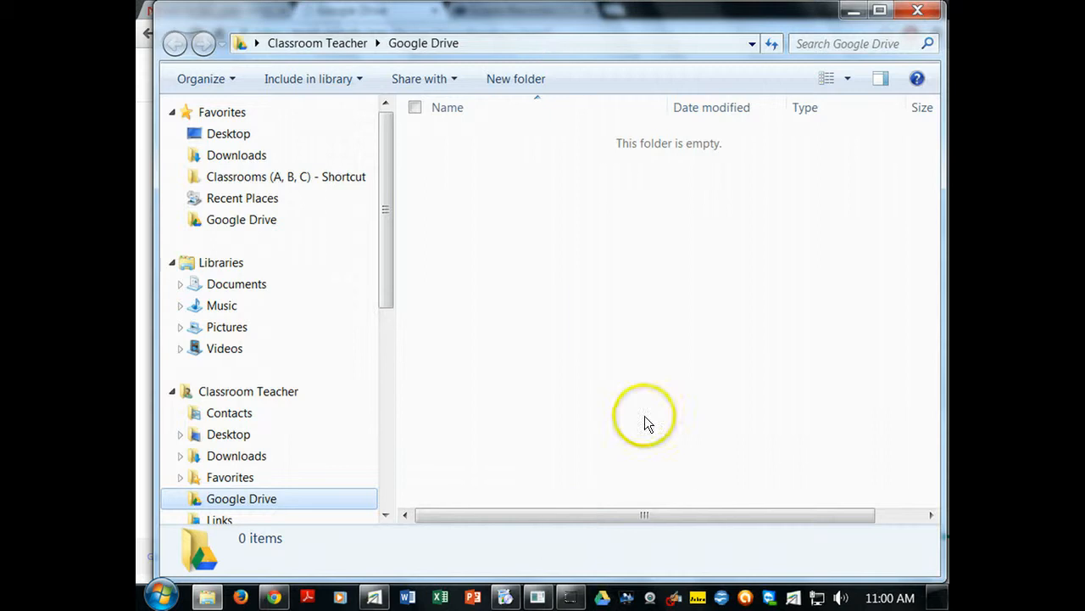
pyautogui.moveTo(603, 598)
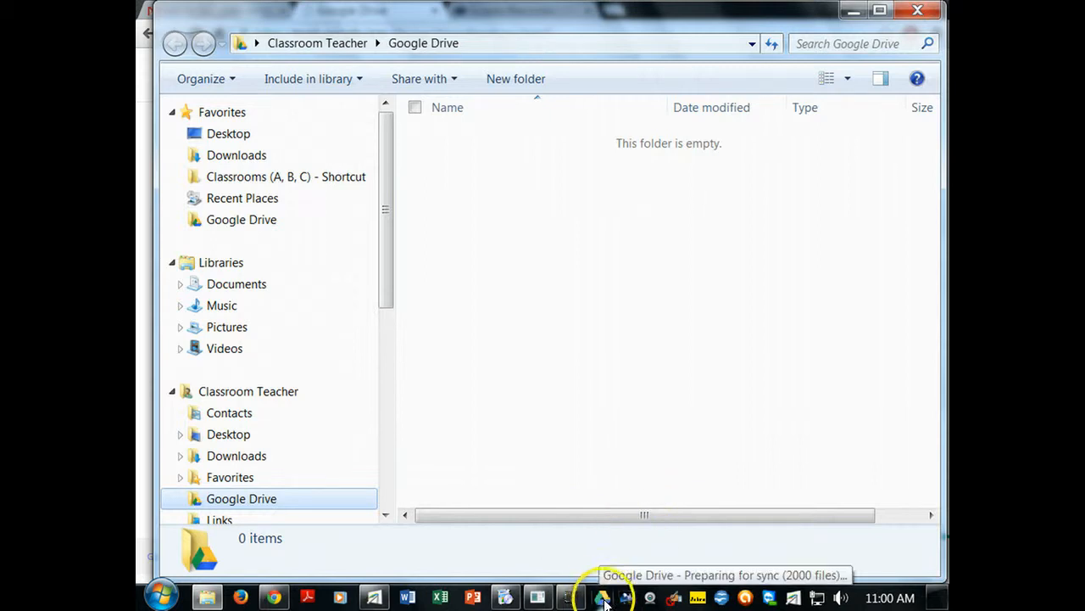
pyautogui.moveTo(563, 600)
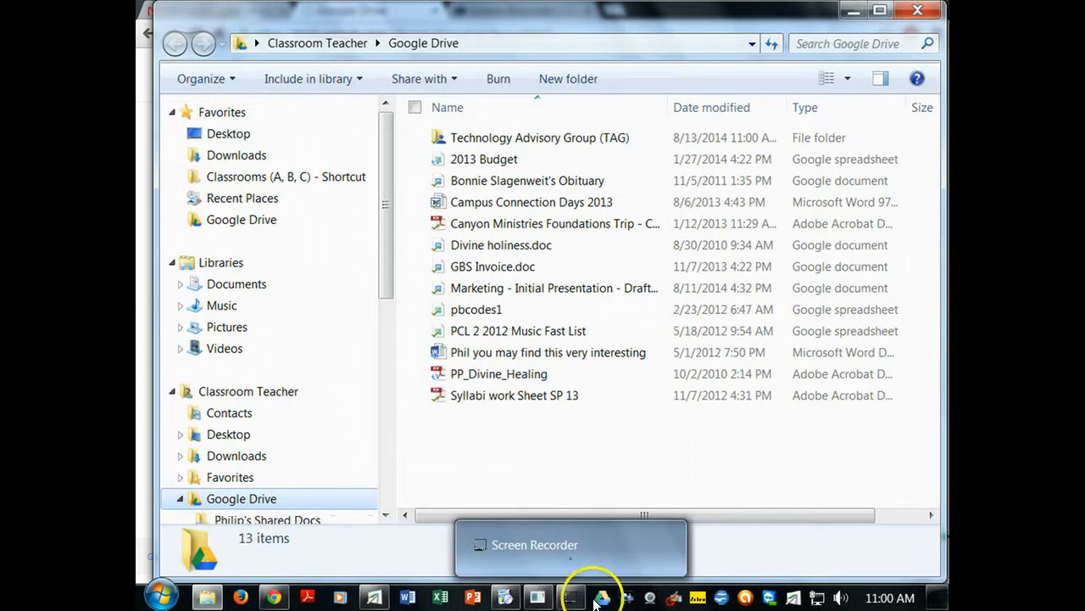
pyautogui.click(601, 598)
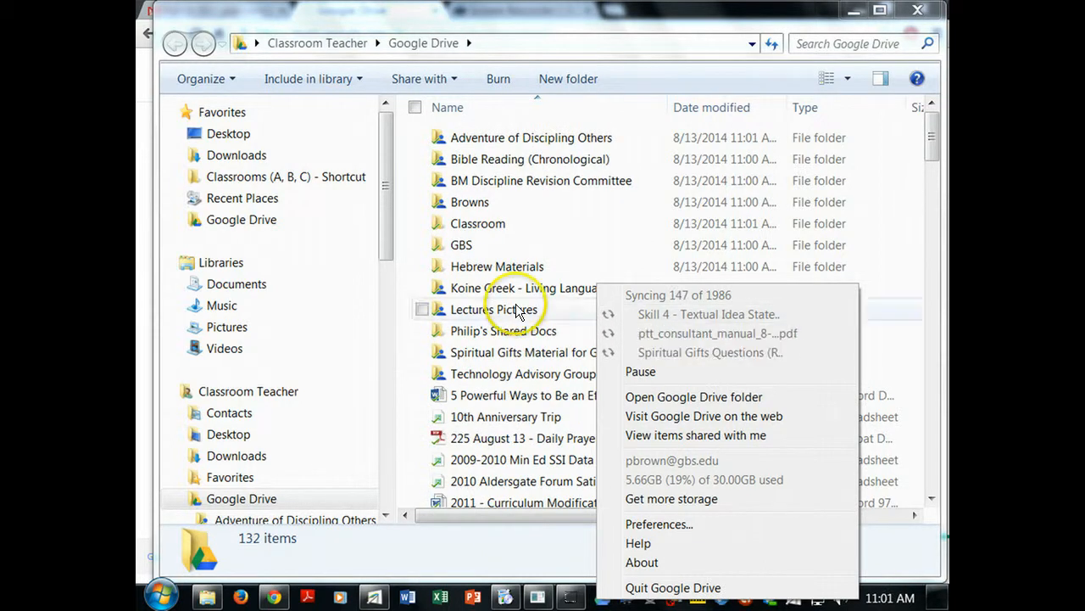
pyautogui.click(467, 182)
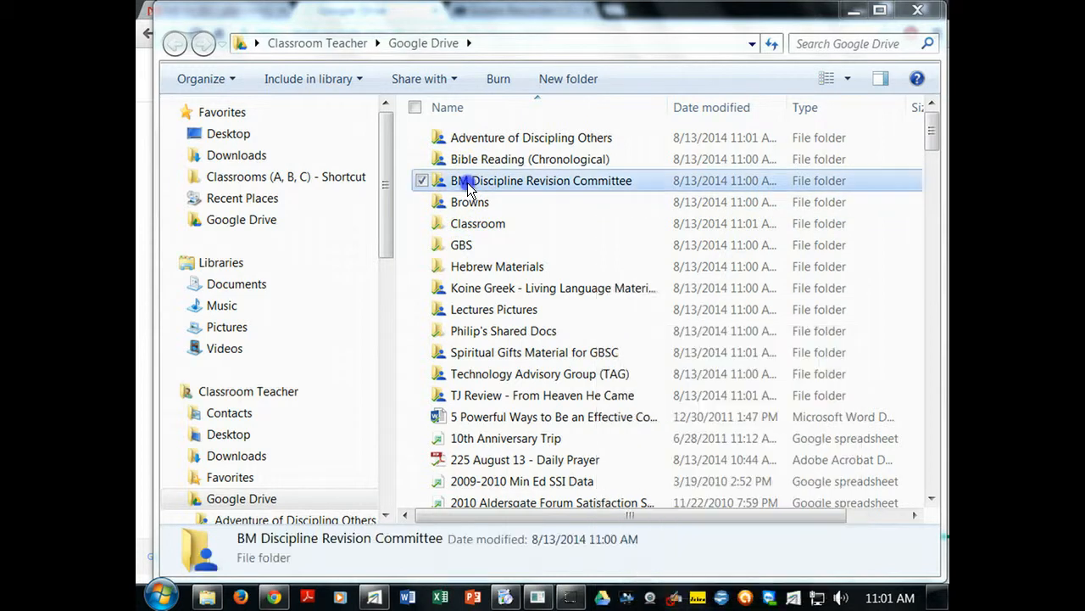
pyautogui.doubleClick(467, 182)
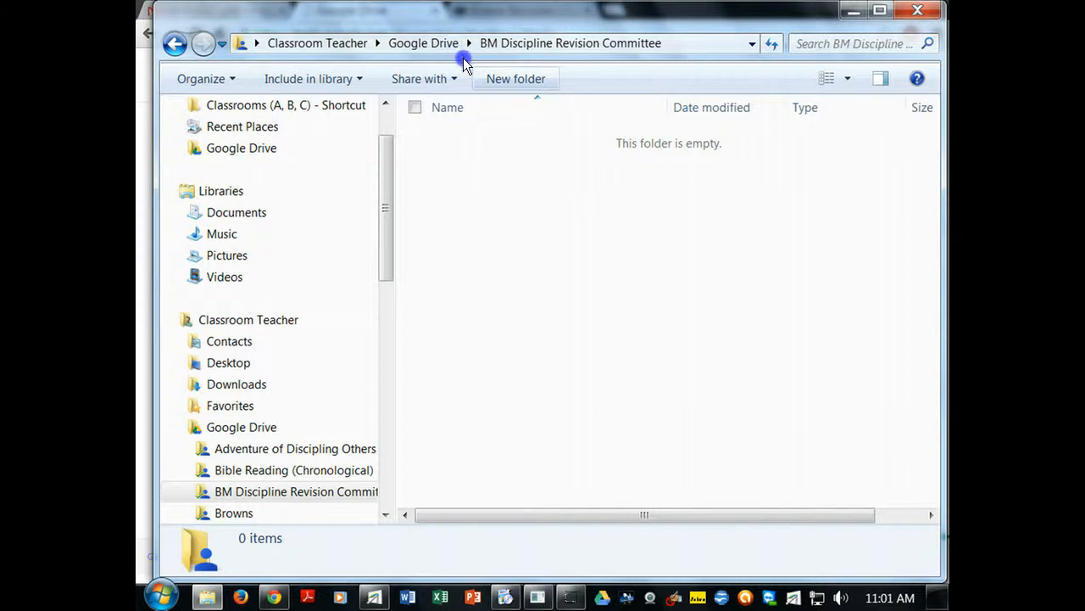
pyautogui.click(439, 46)
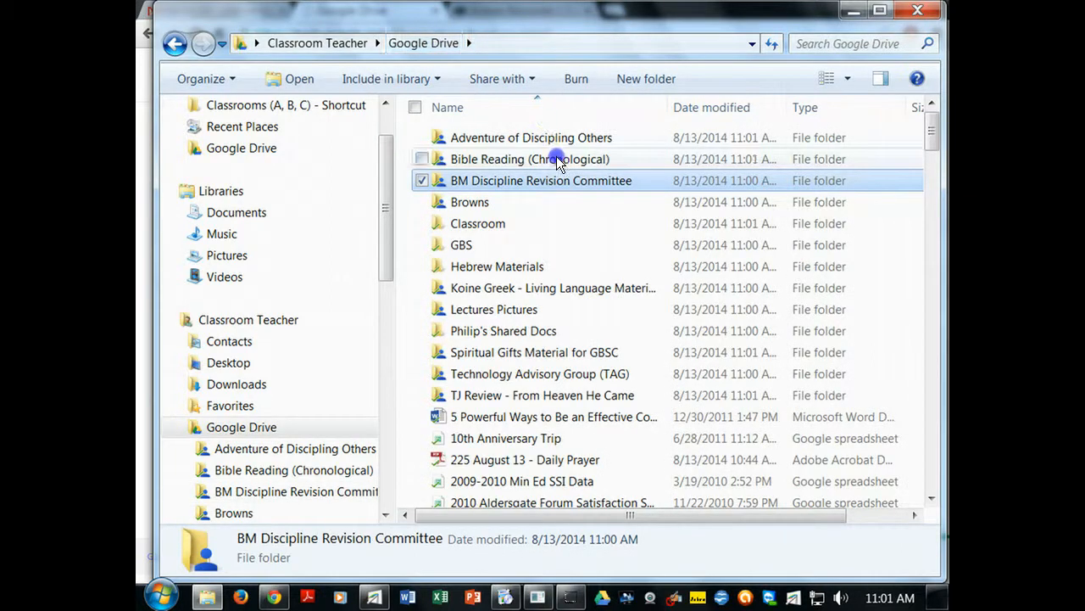
pyautogui.doubleClick(458, 243)
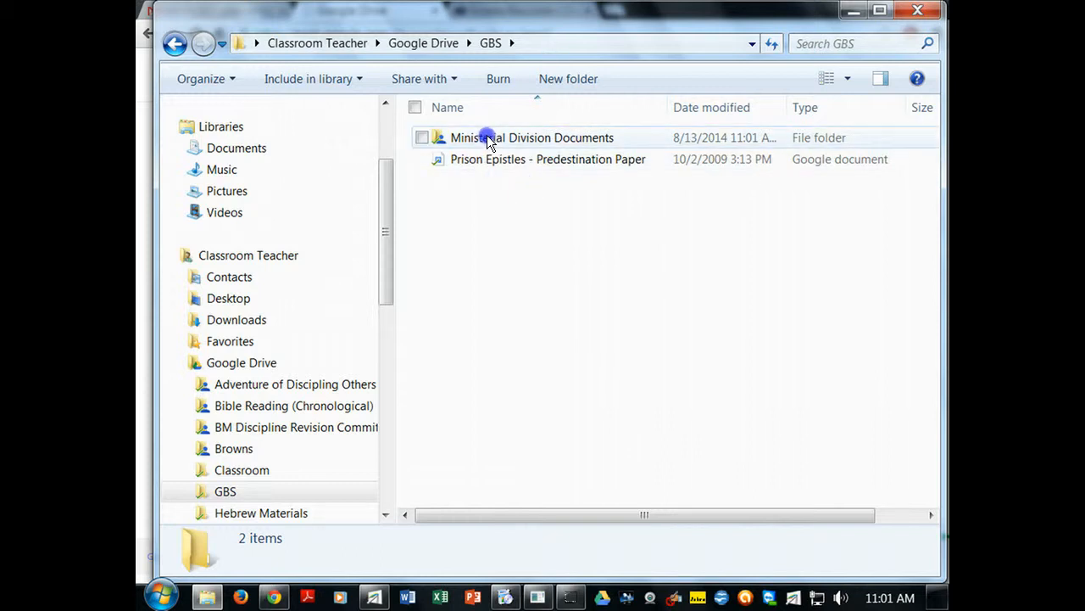
pyautogui.doubleClick(497, 161)
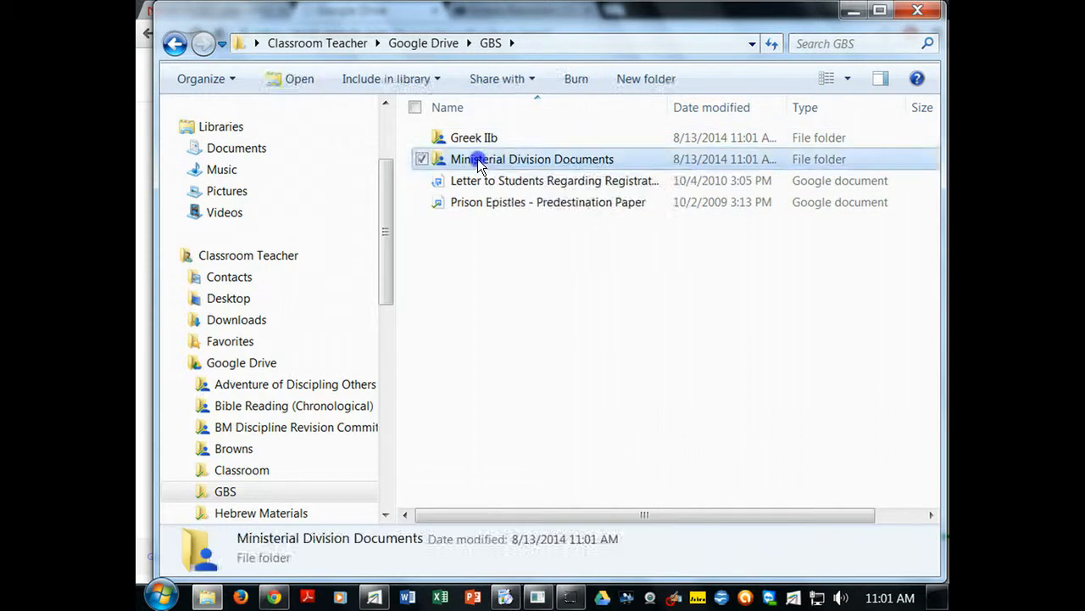
pyautogui.click(490, 42)
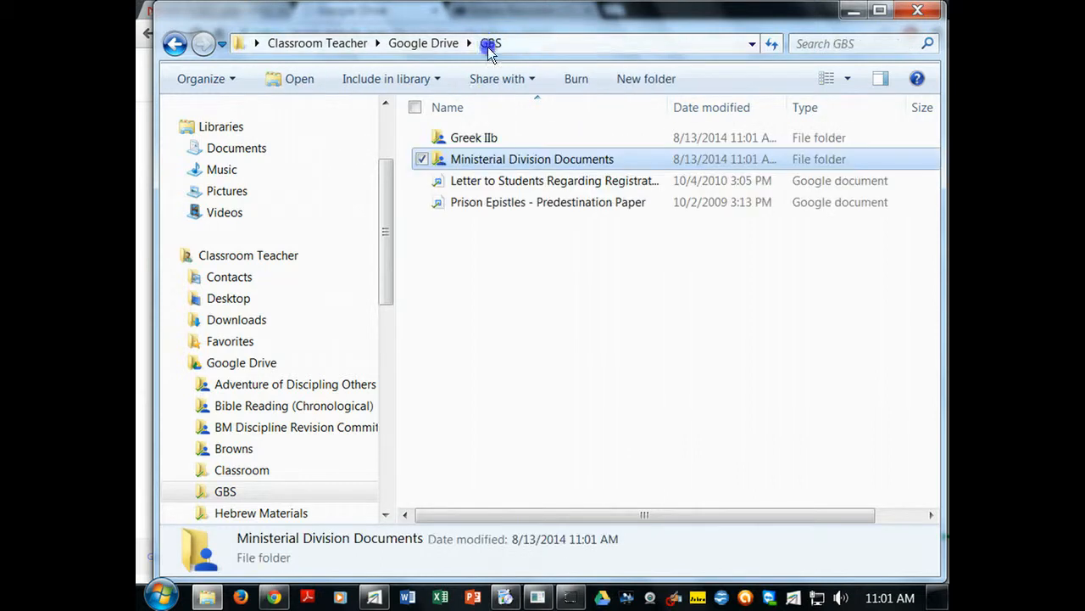
pyautogui.click(428, 48)
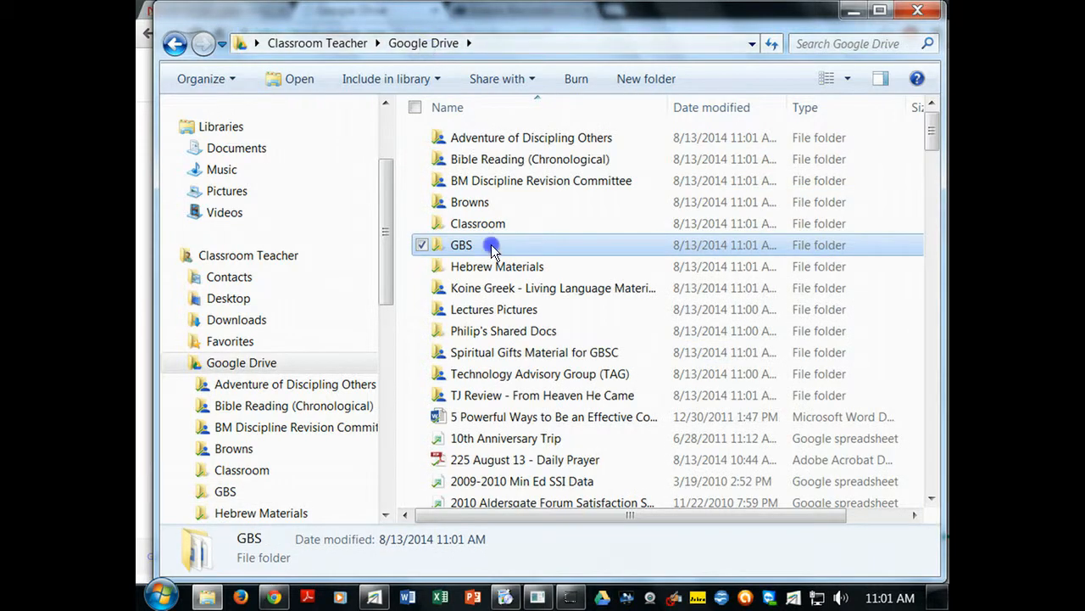
pyautogui.moveTo(487, 244)
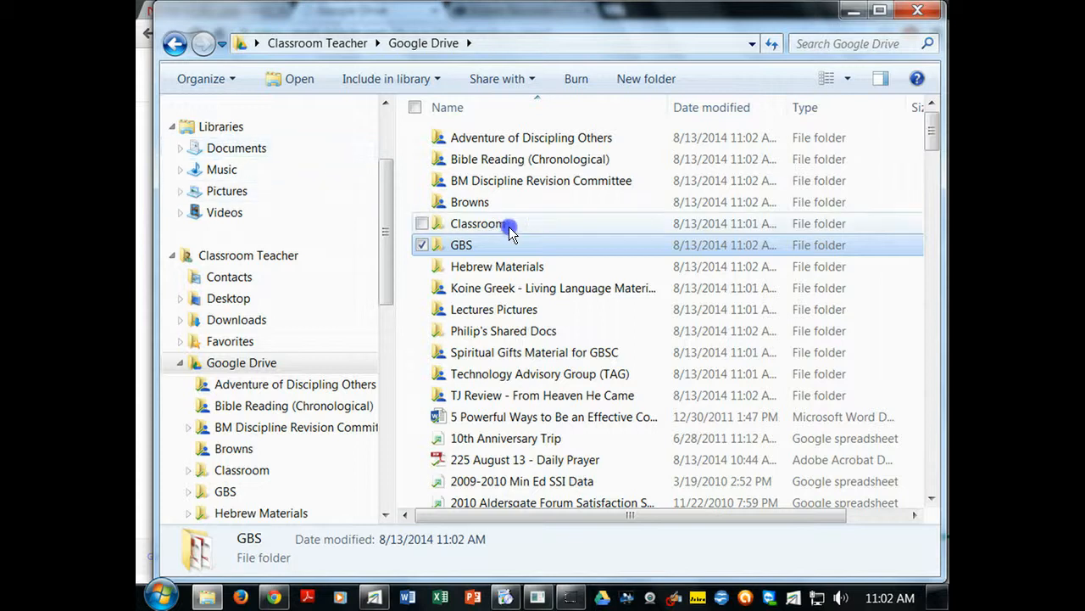
# - Open the GBS folder inside the synced Google Drive to list its subfolders and files
pyautogui.doubleClick(454, 245)
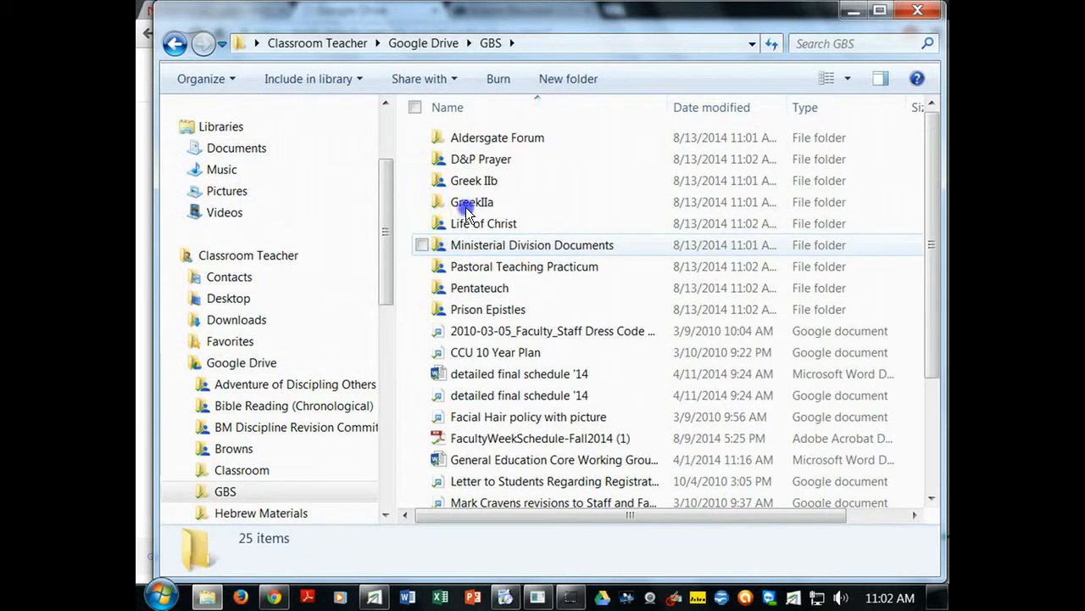
pyautogui.moveTo(514, 166)
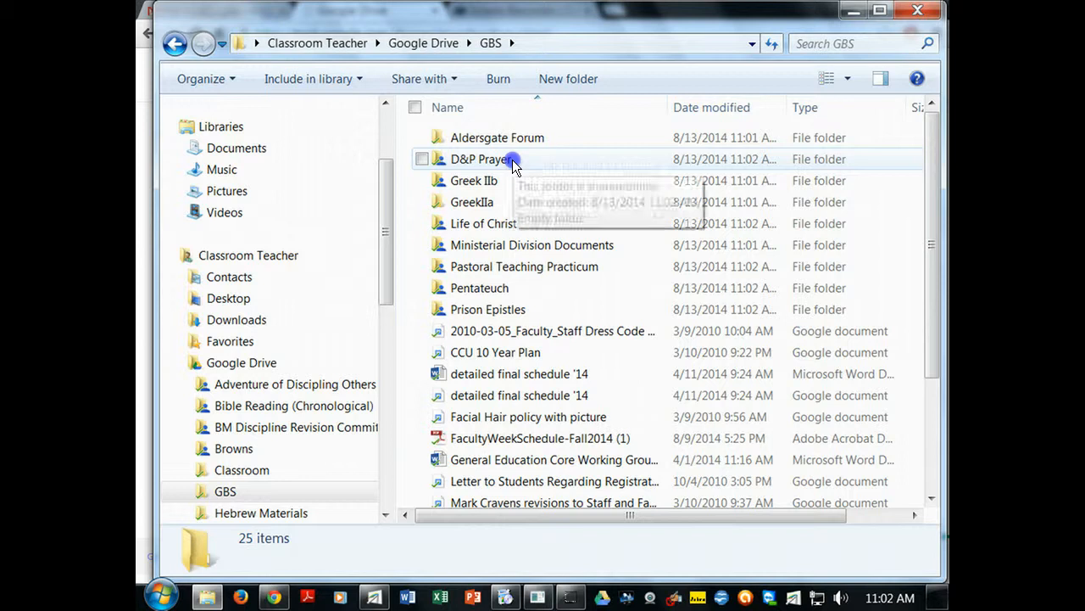